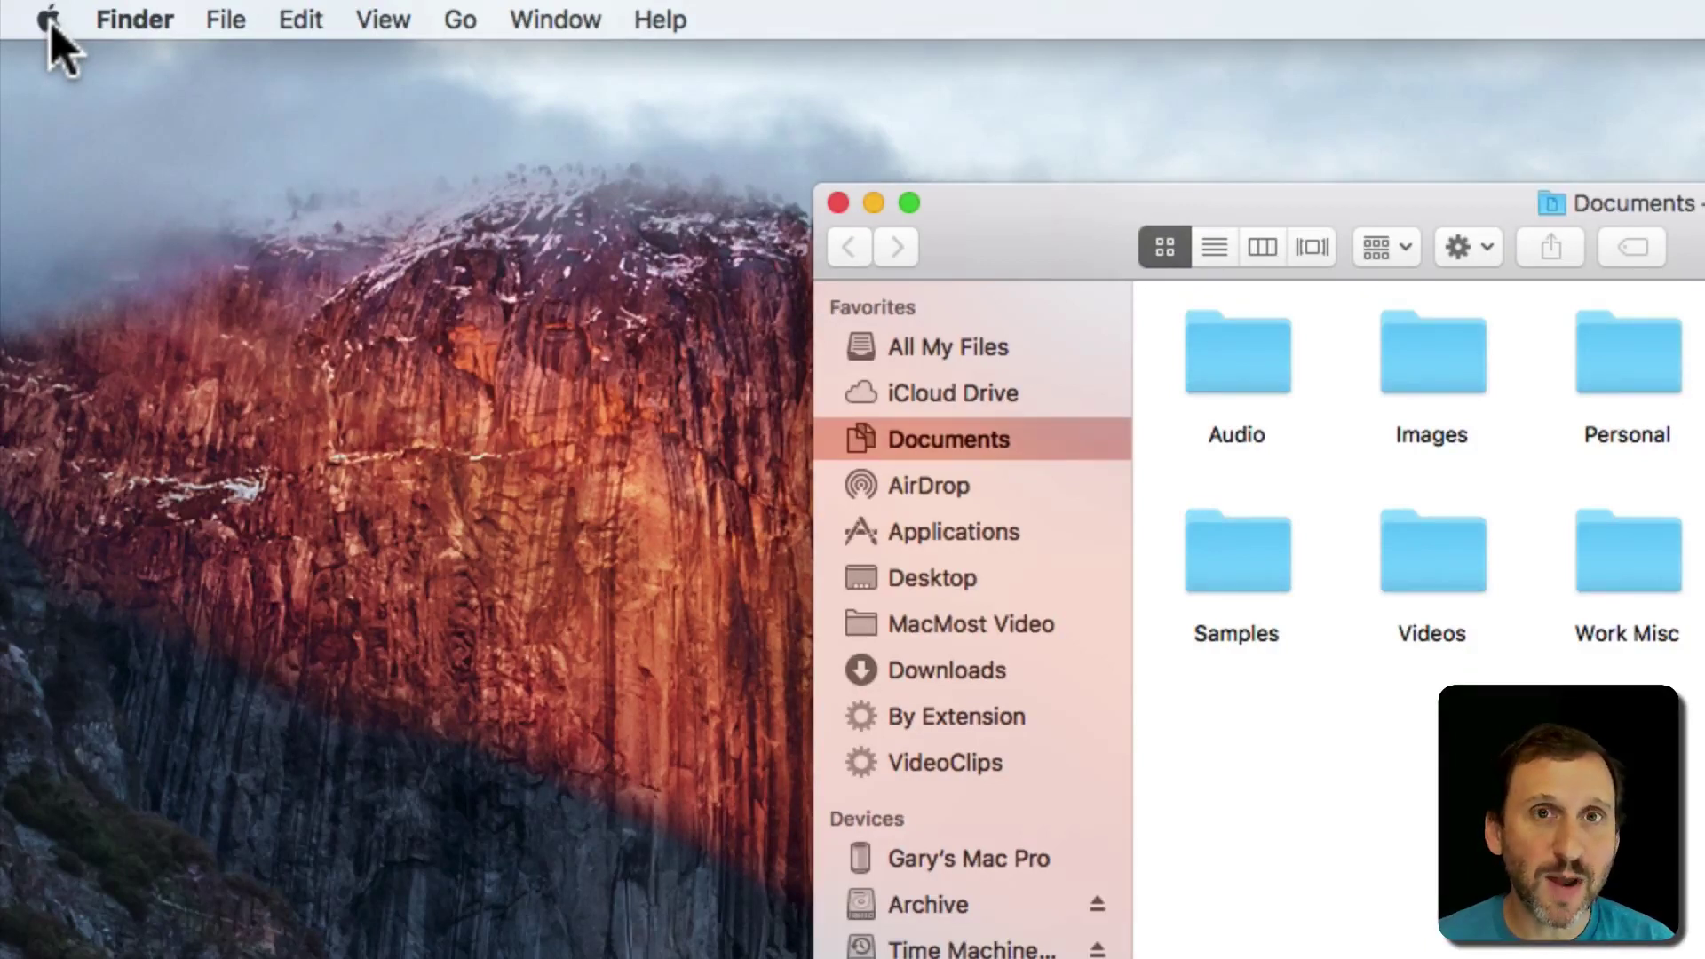
Look over the Apple menu's Sleep, Restart and Shut Down commands, then bring up the Finder menu.
{"action": "left_click", "coordinate": [49, 19]}
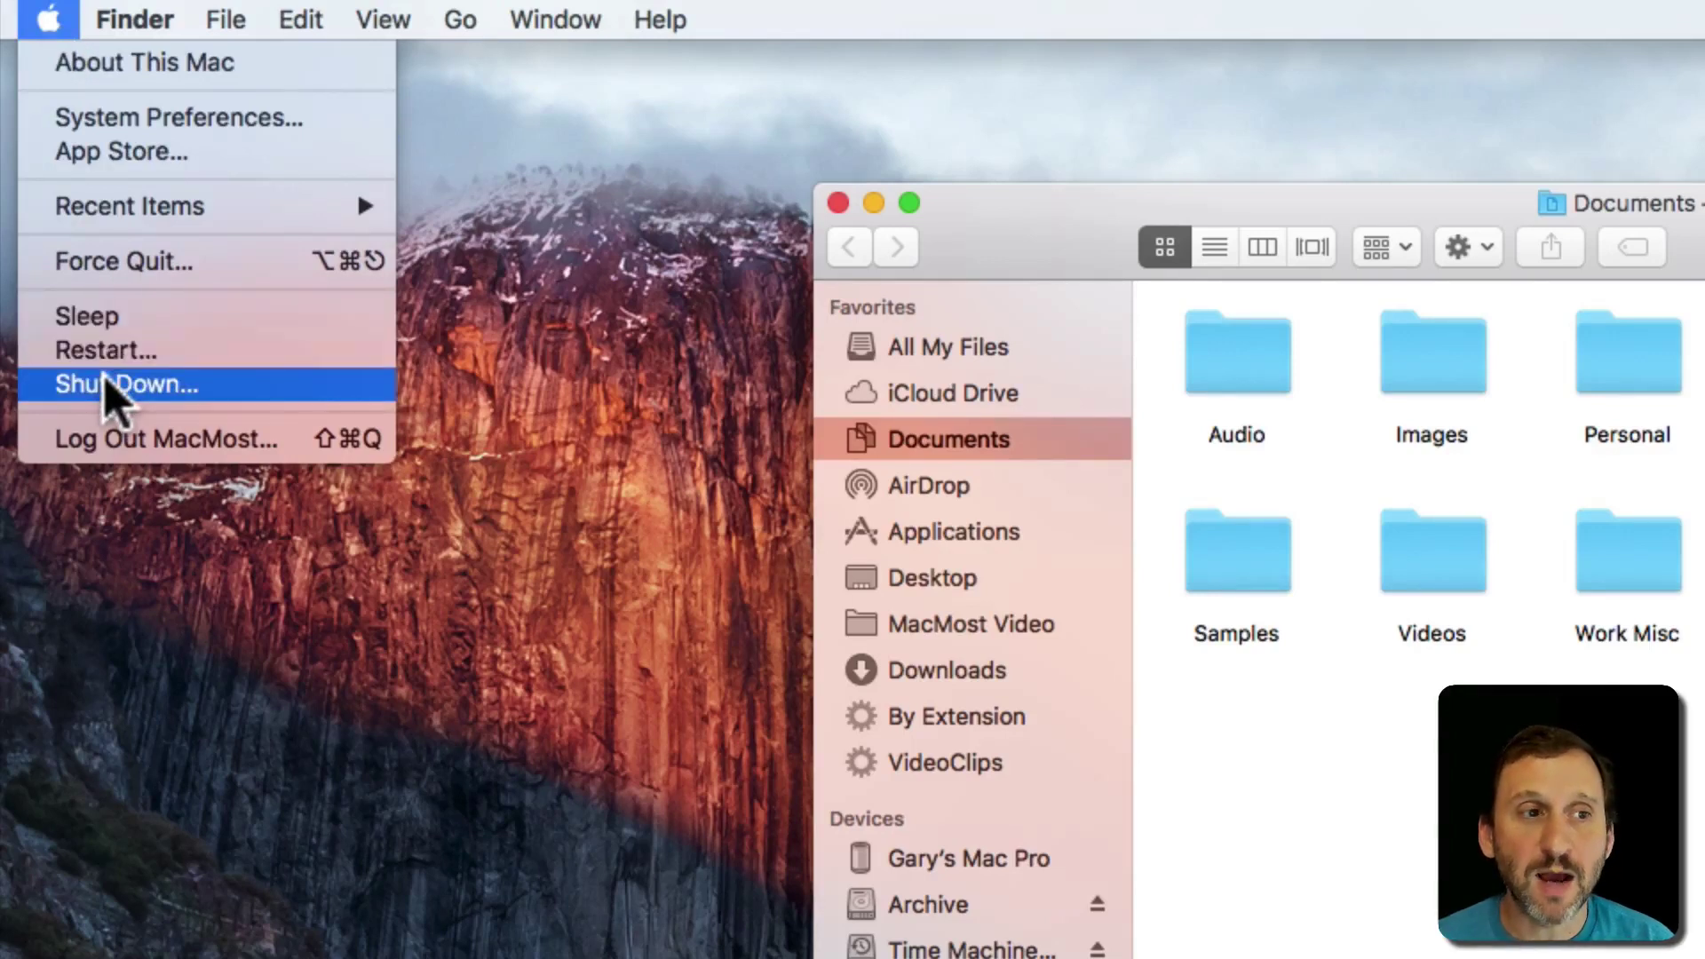
{"action": "mouse_move", "coordinate": [111, 19]}
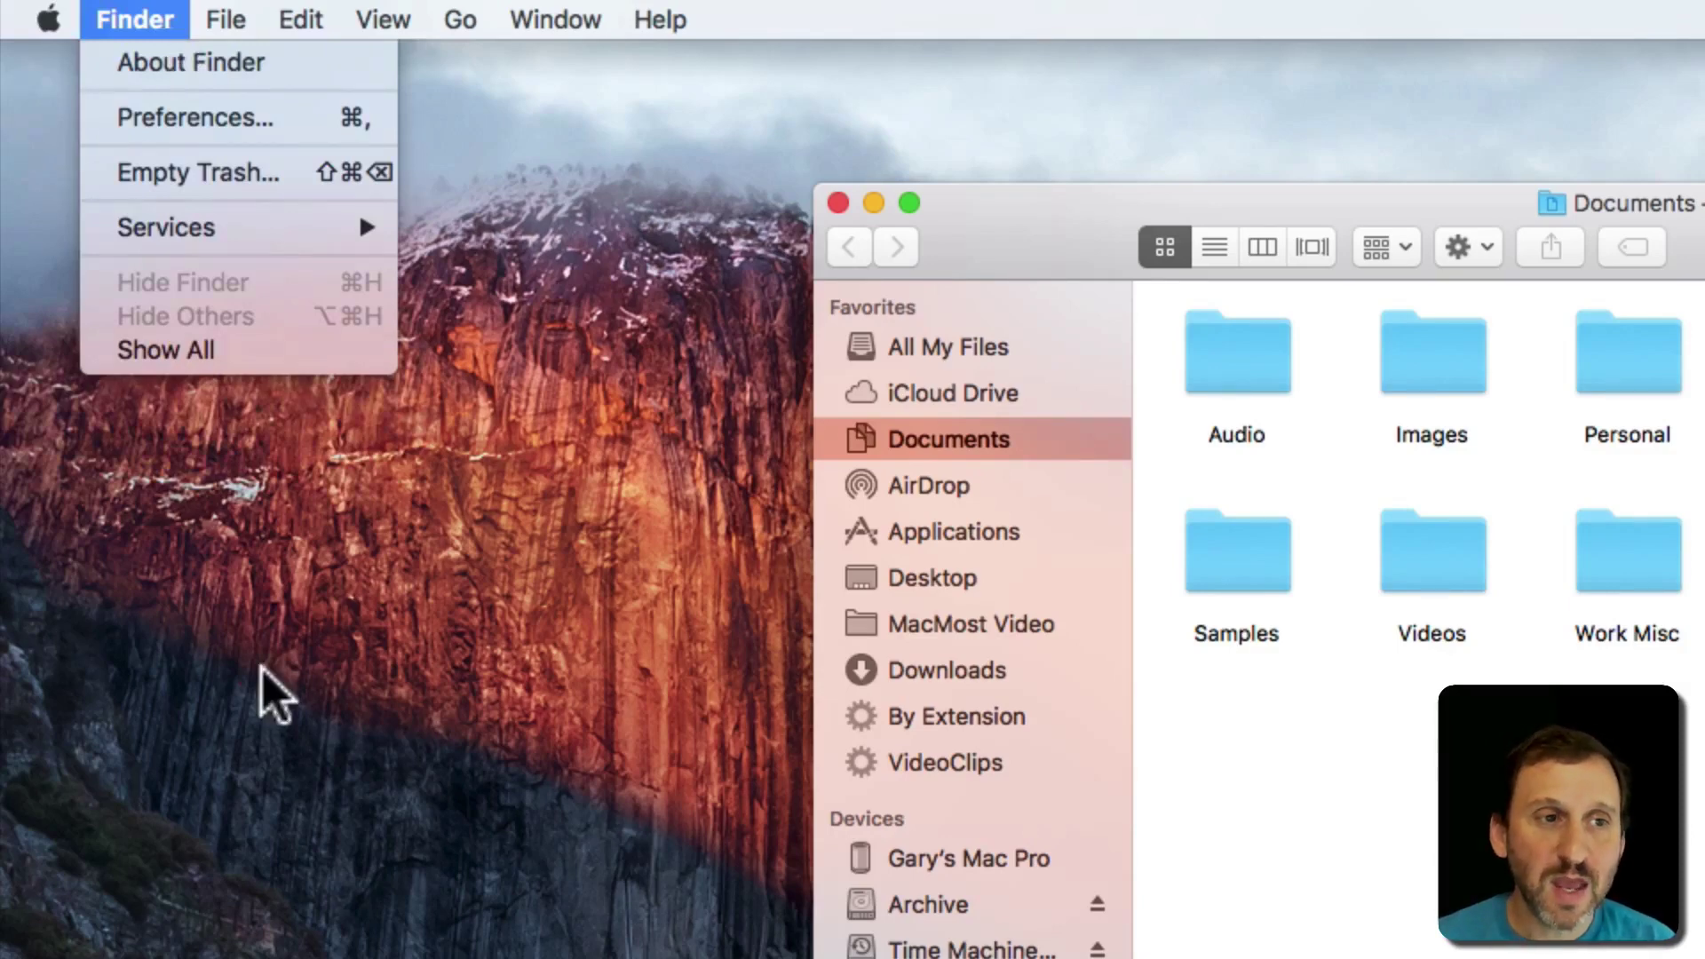
Close the Finder menu, switch to Pages and glance at its application menu.
{"action": "left_click", "coordinate": [280, 710]}
{"action": "key", "text": "super+Tab"}
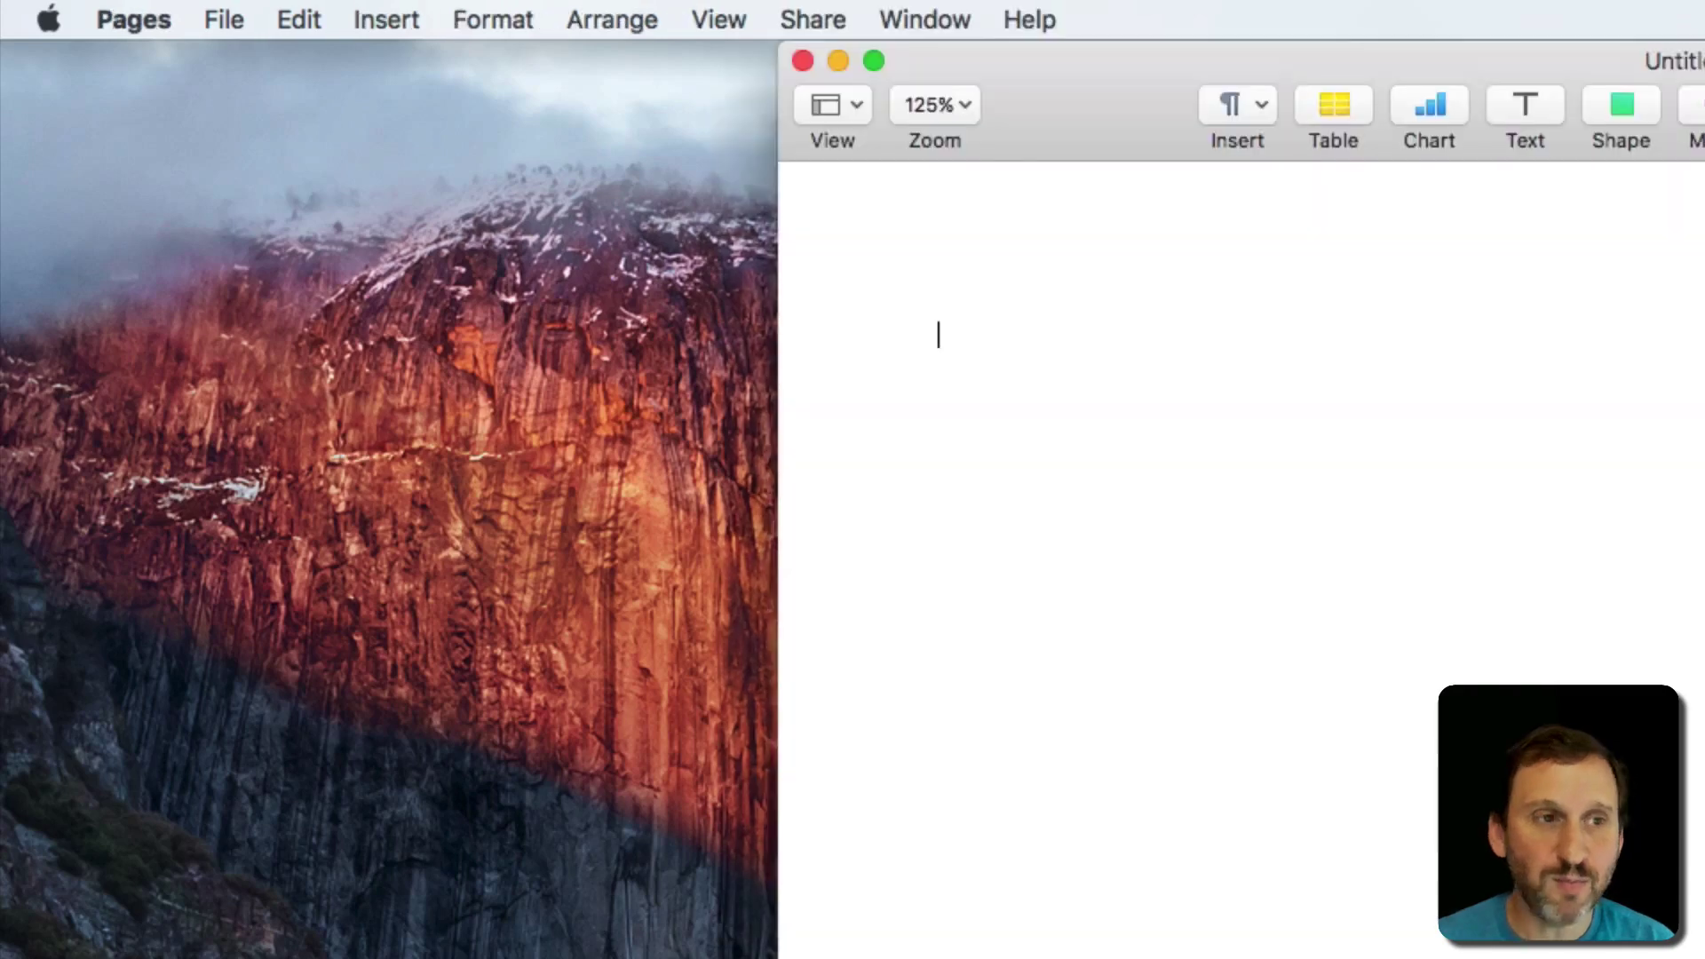
{"action": "left_click", "coordinate": [138, 19]}
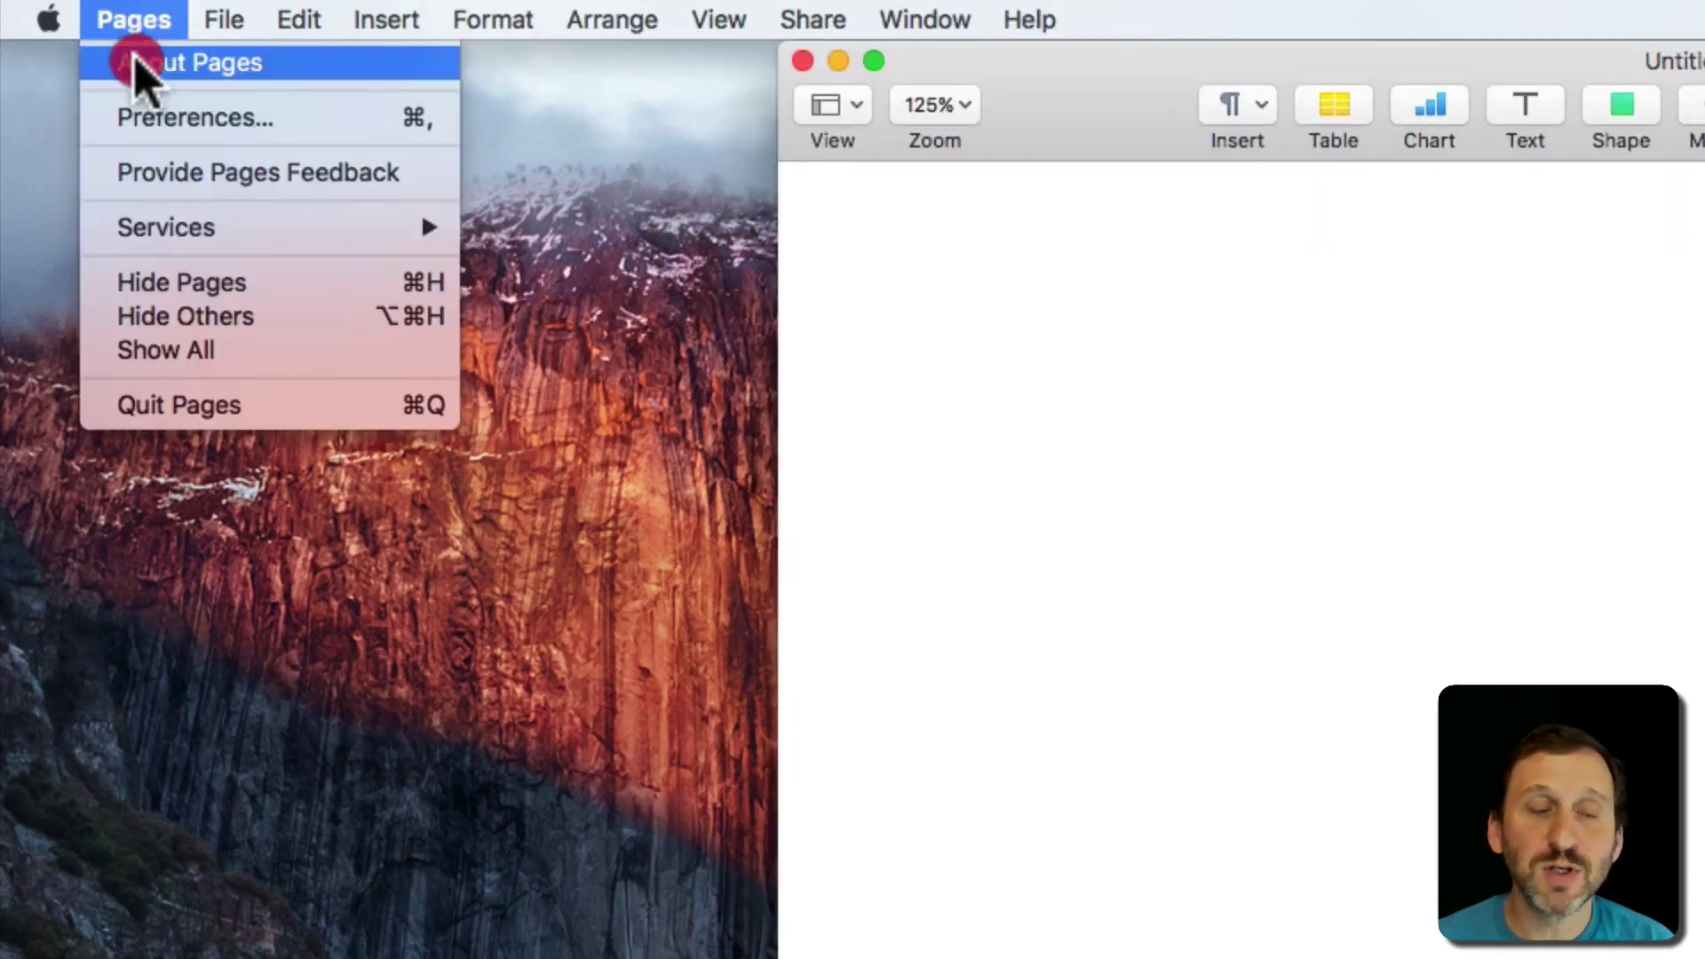
{"action": "left_click", "coordinate": [142, 20]}
Cycle through Mail, Safari and Finder, then bring the untitled Pages document forward again.
{"action": "key", "text": "super+Tab"}
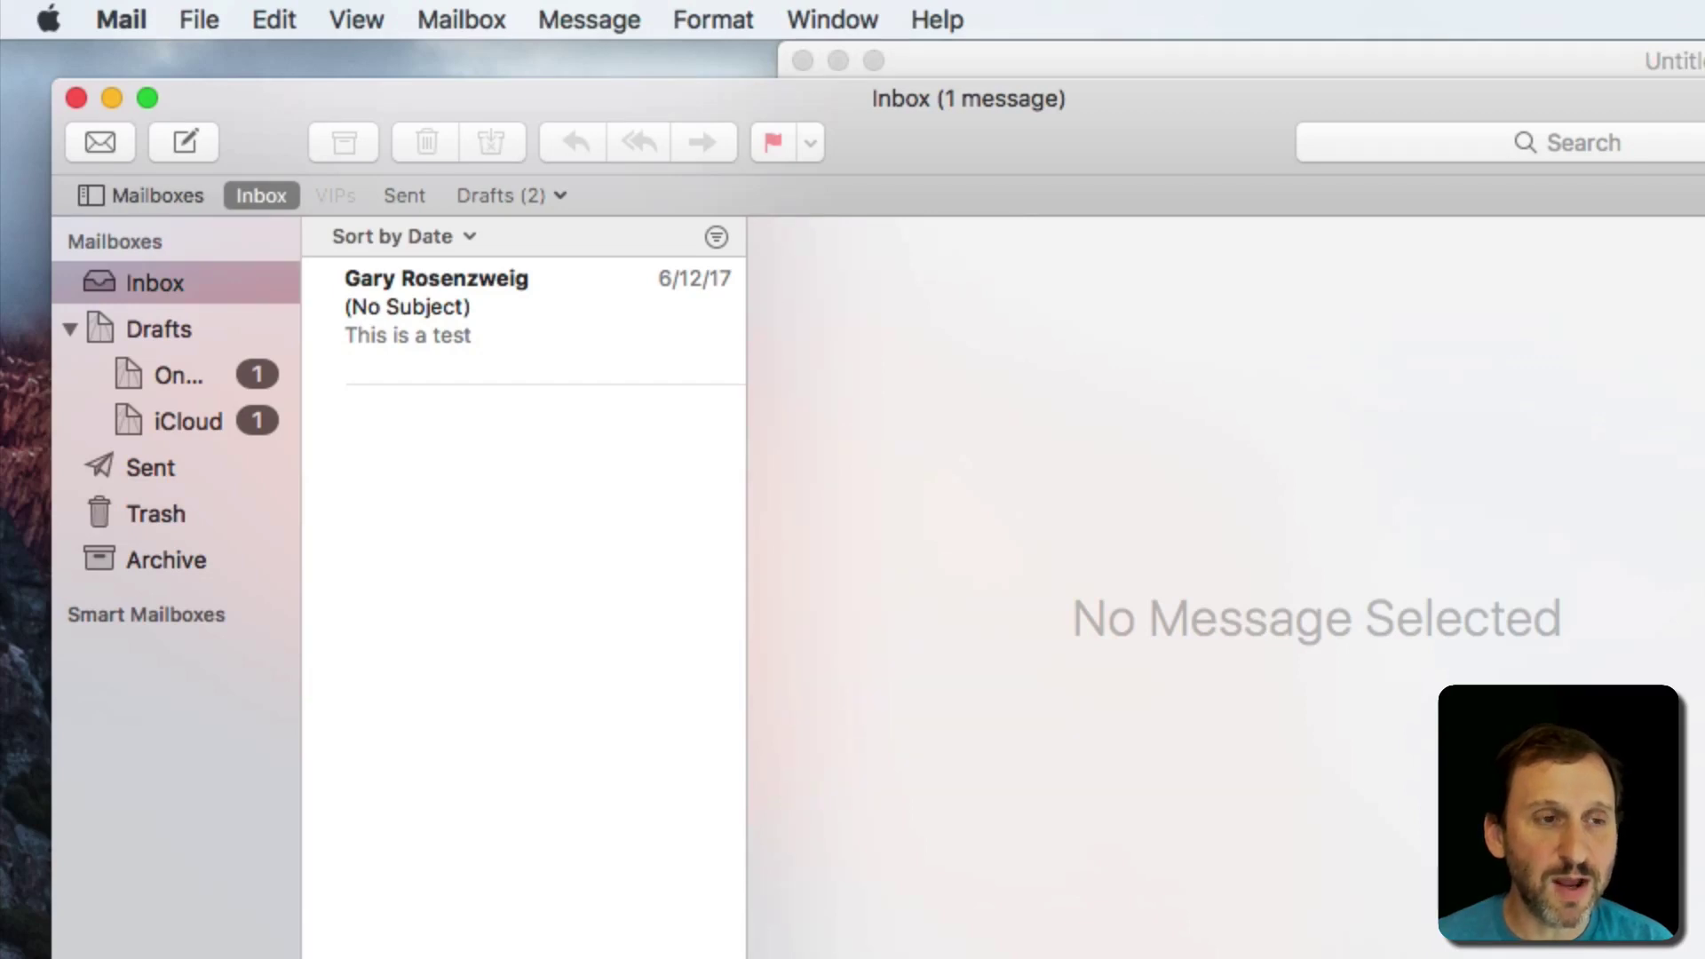
{"action": "key", "text": "super+Tab"}
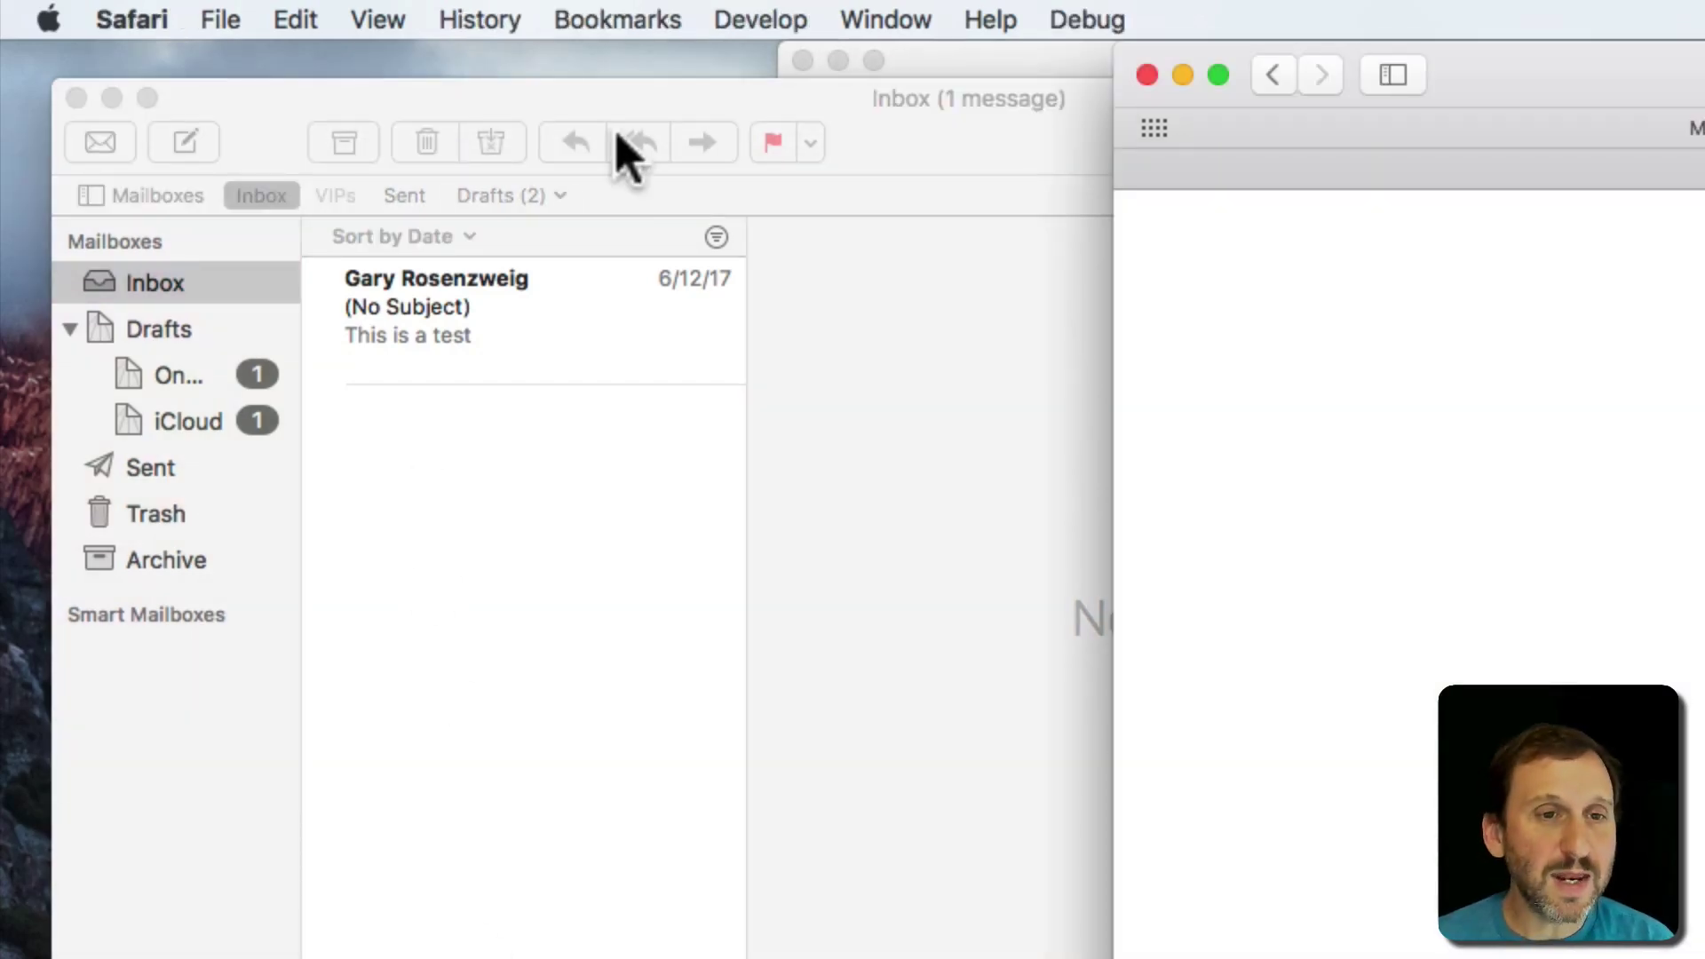
{"action": "key", "text": "super+h"}
{"action": "key", "text": "super+h"}
{"action": "key", "text": "super+h"}
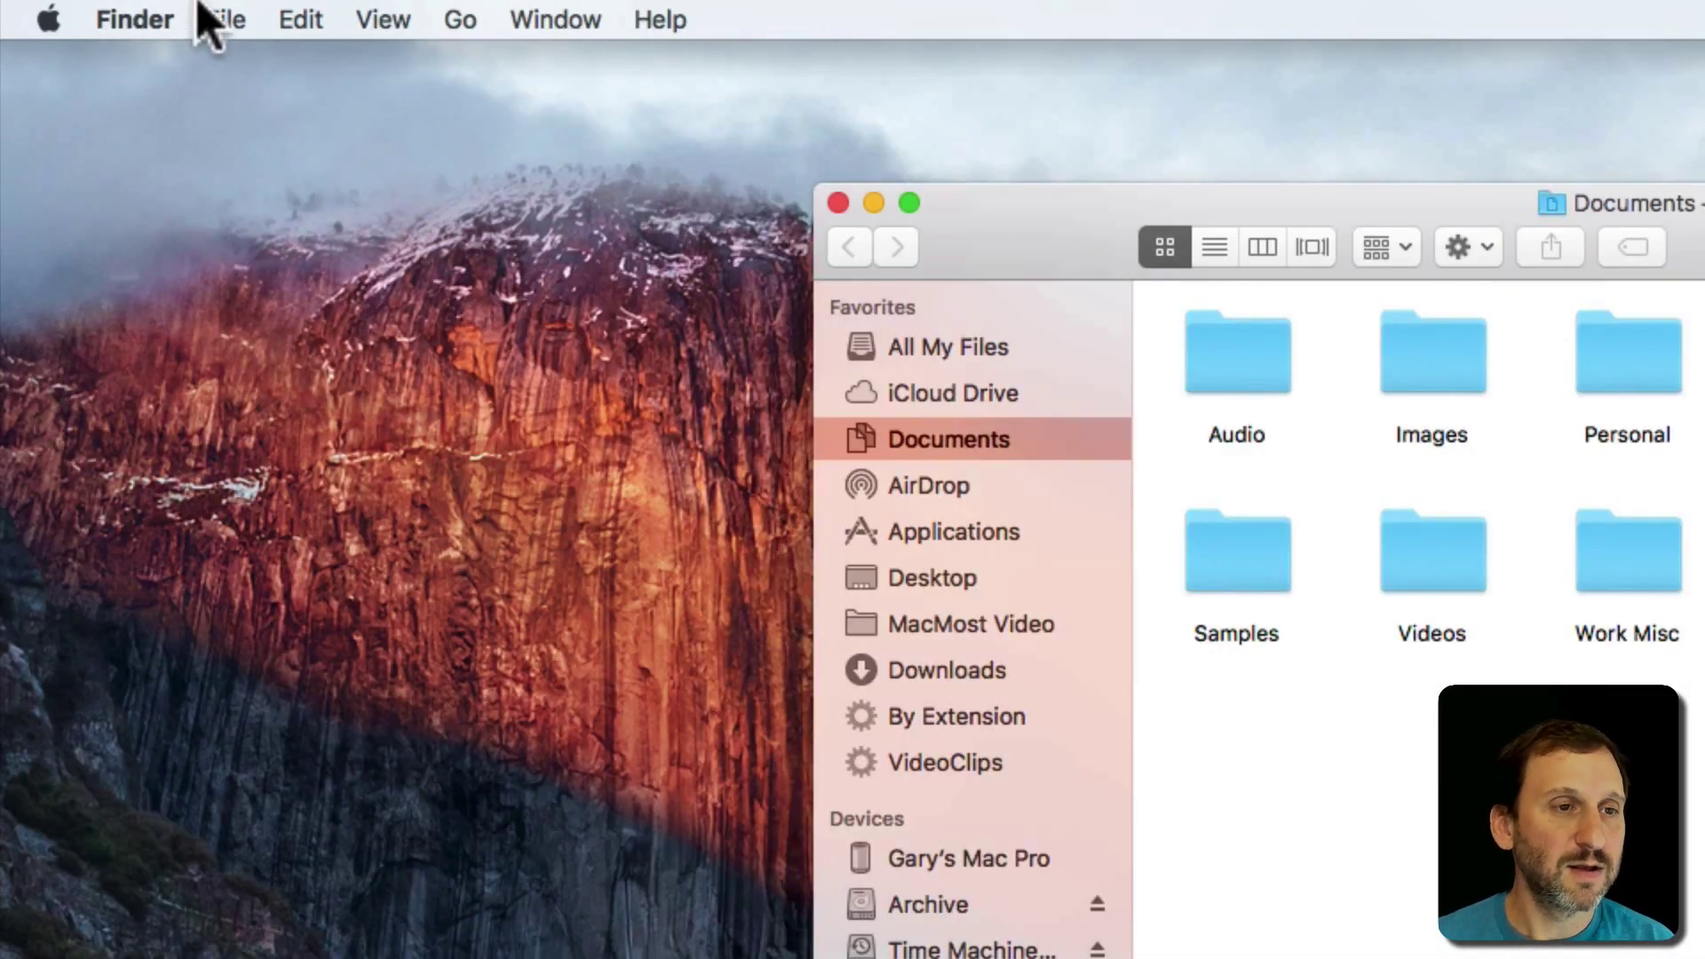
{"action": "key", "text": "super+Tab"}
Browse the Pages, File, Edit, Insert, Arrange and Format menus, then switch to Safari.
{"action": "left_click", "coordinate": [142, 22]}
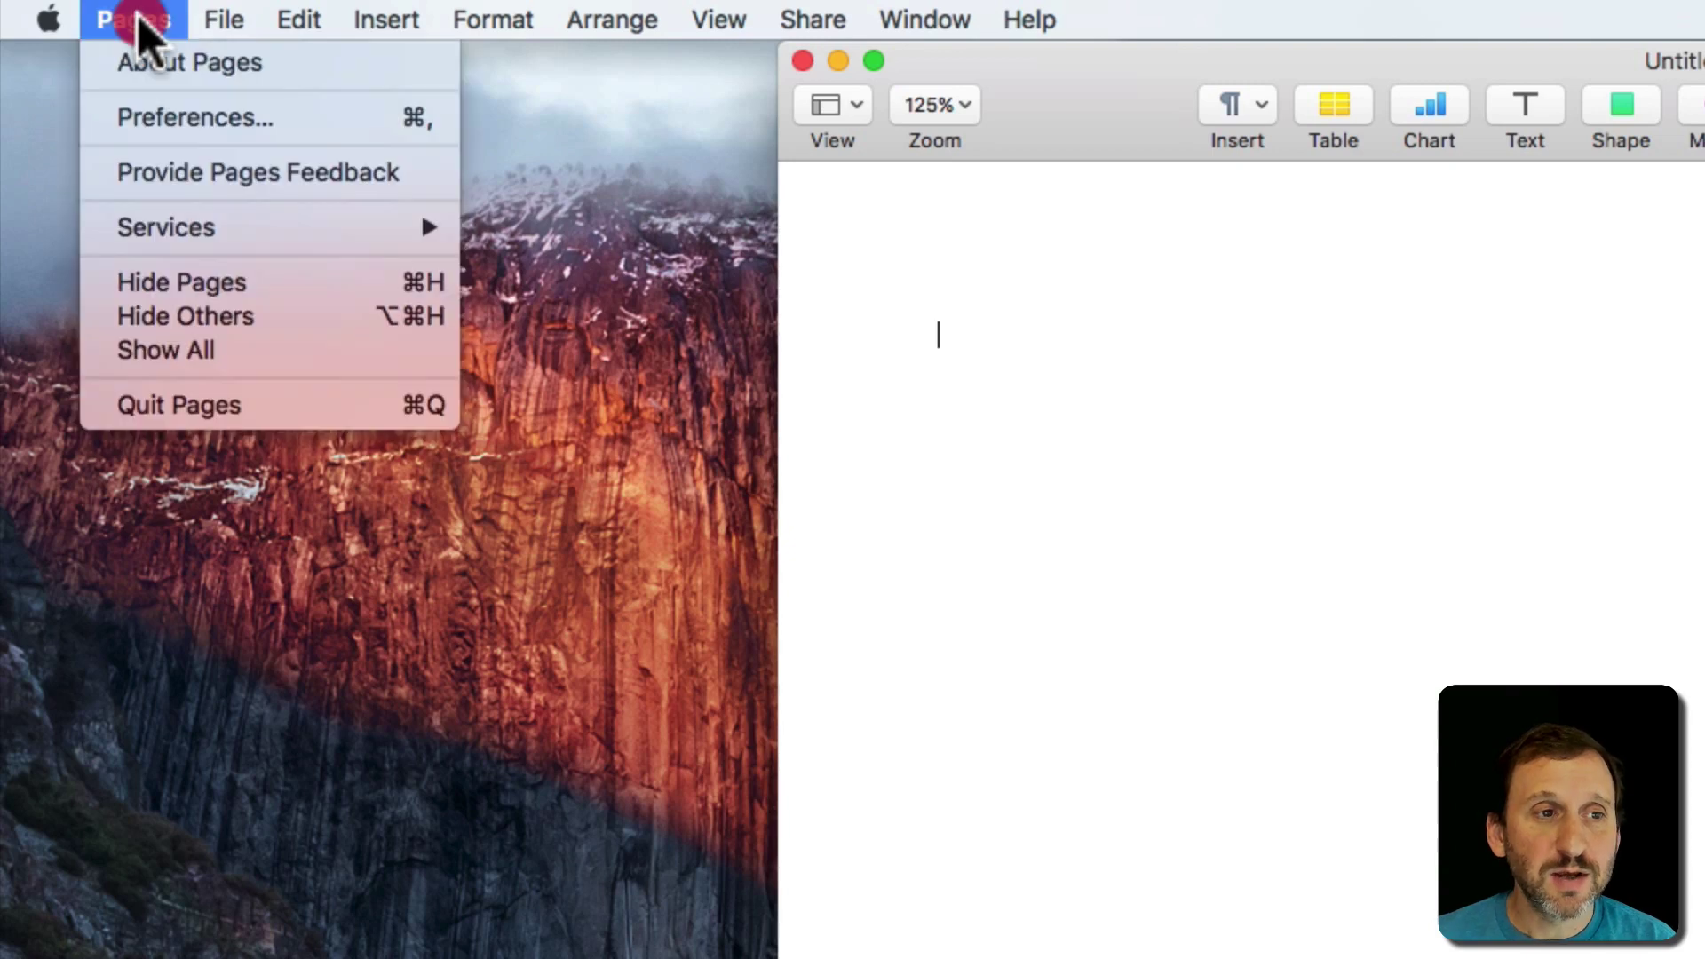
{"action": "left_click", "coordinate": [196, 405]}
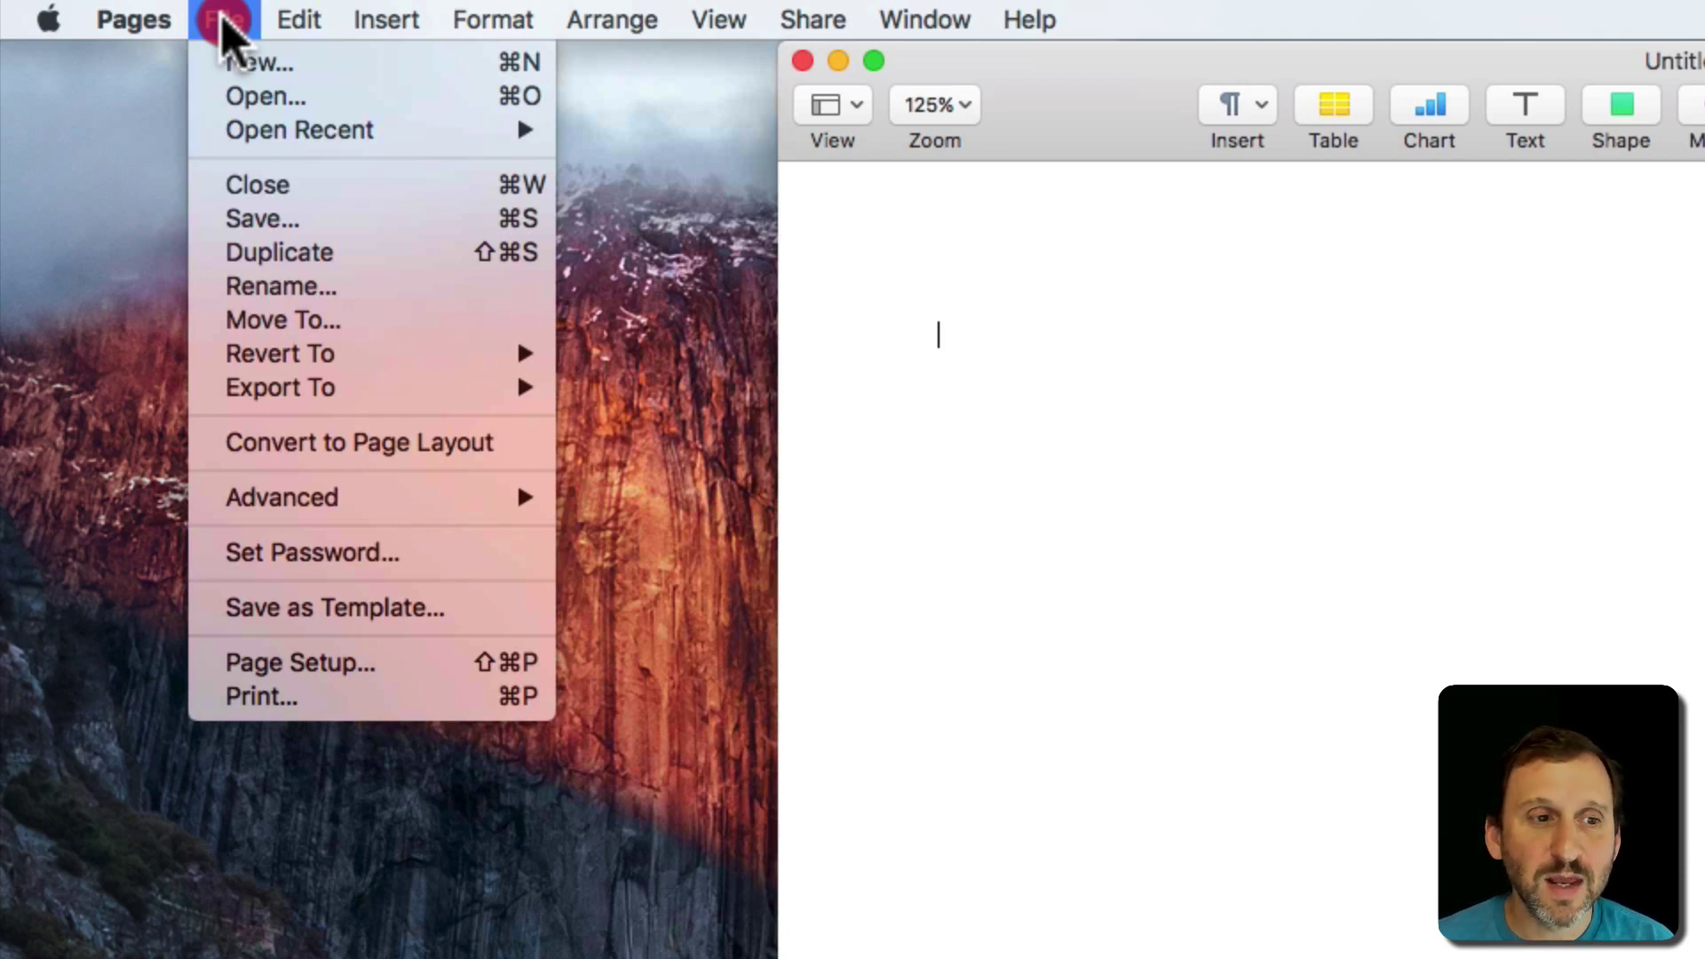
{"action": "left_click", "coordinate": [289, 20]}
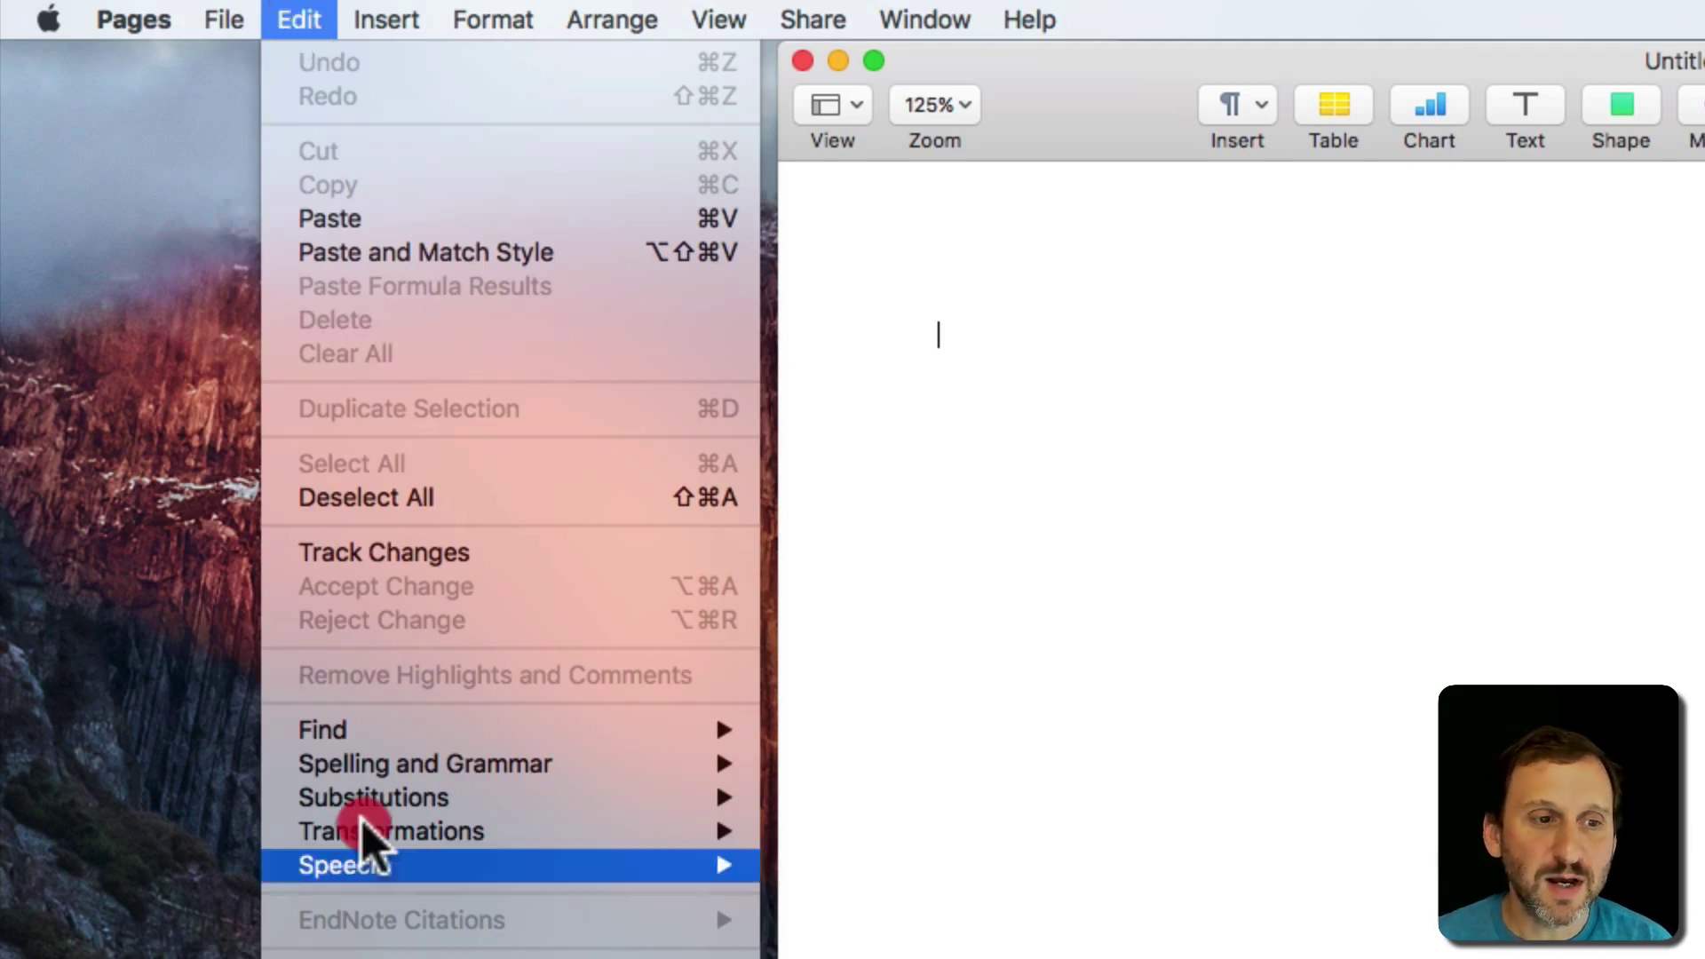
{"action": "left_click", "coordinate": [387, 18]}
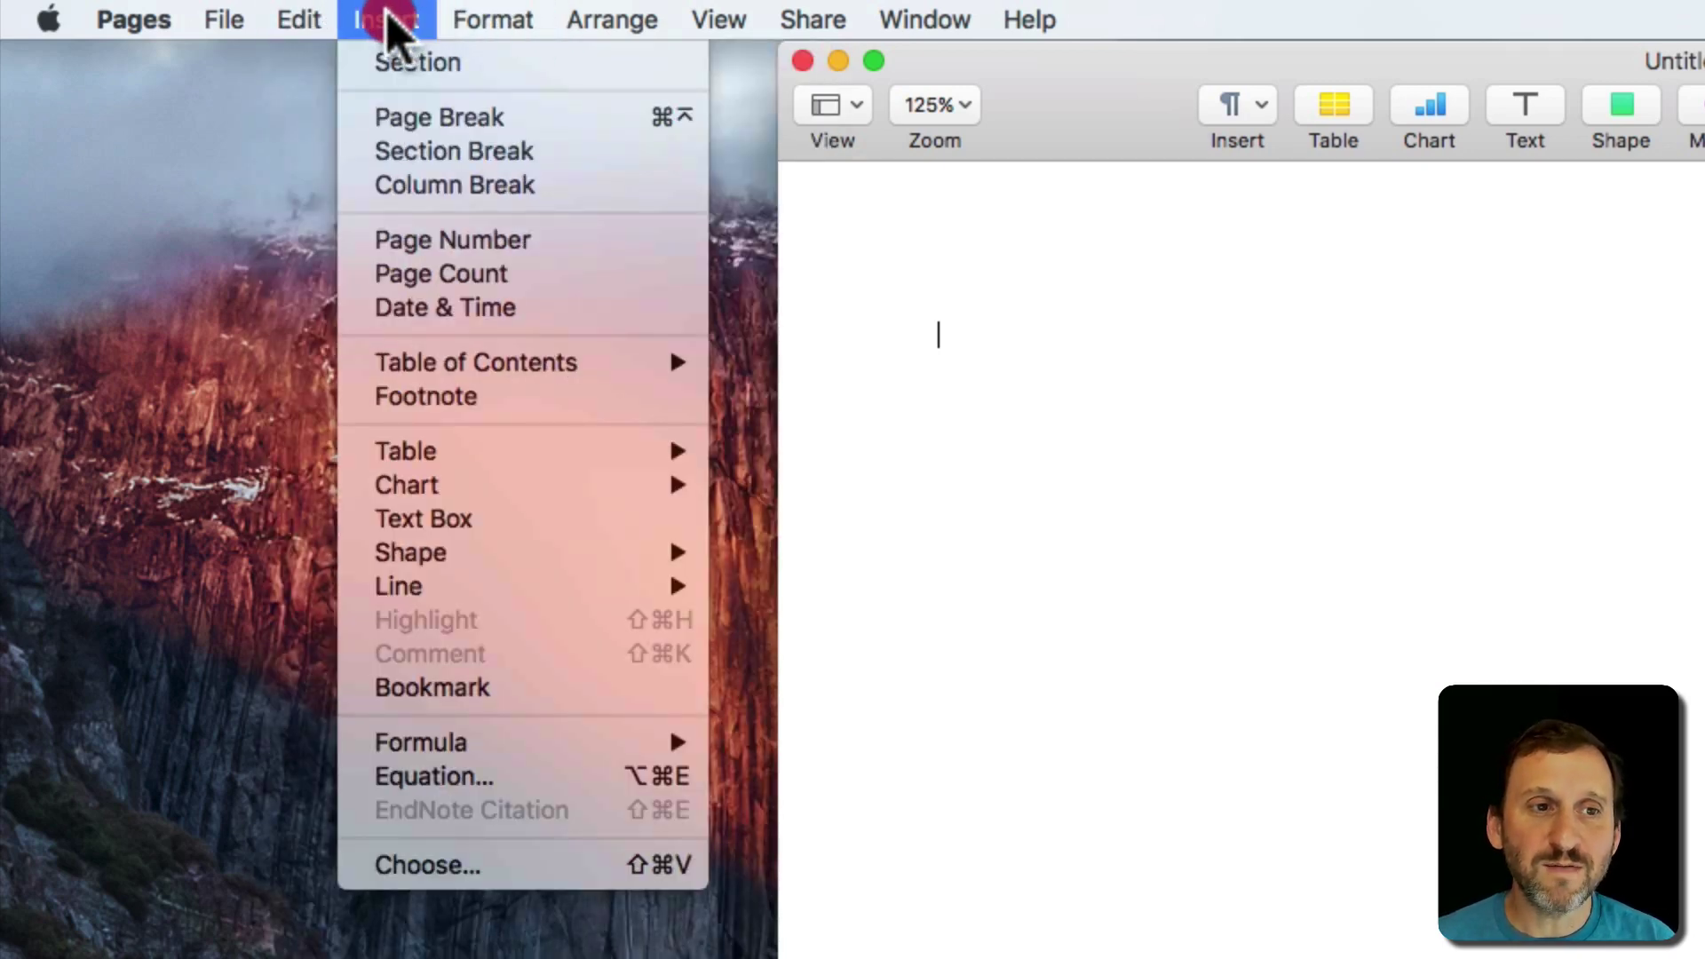
{"action": "mouse_move", "coordinate": [595, 31]}
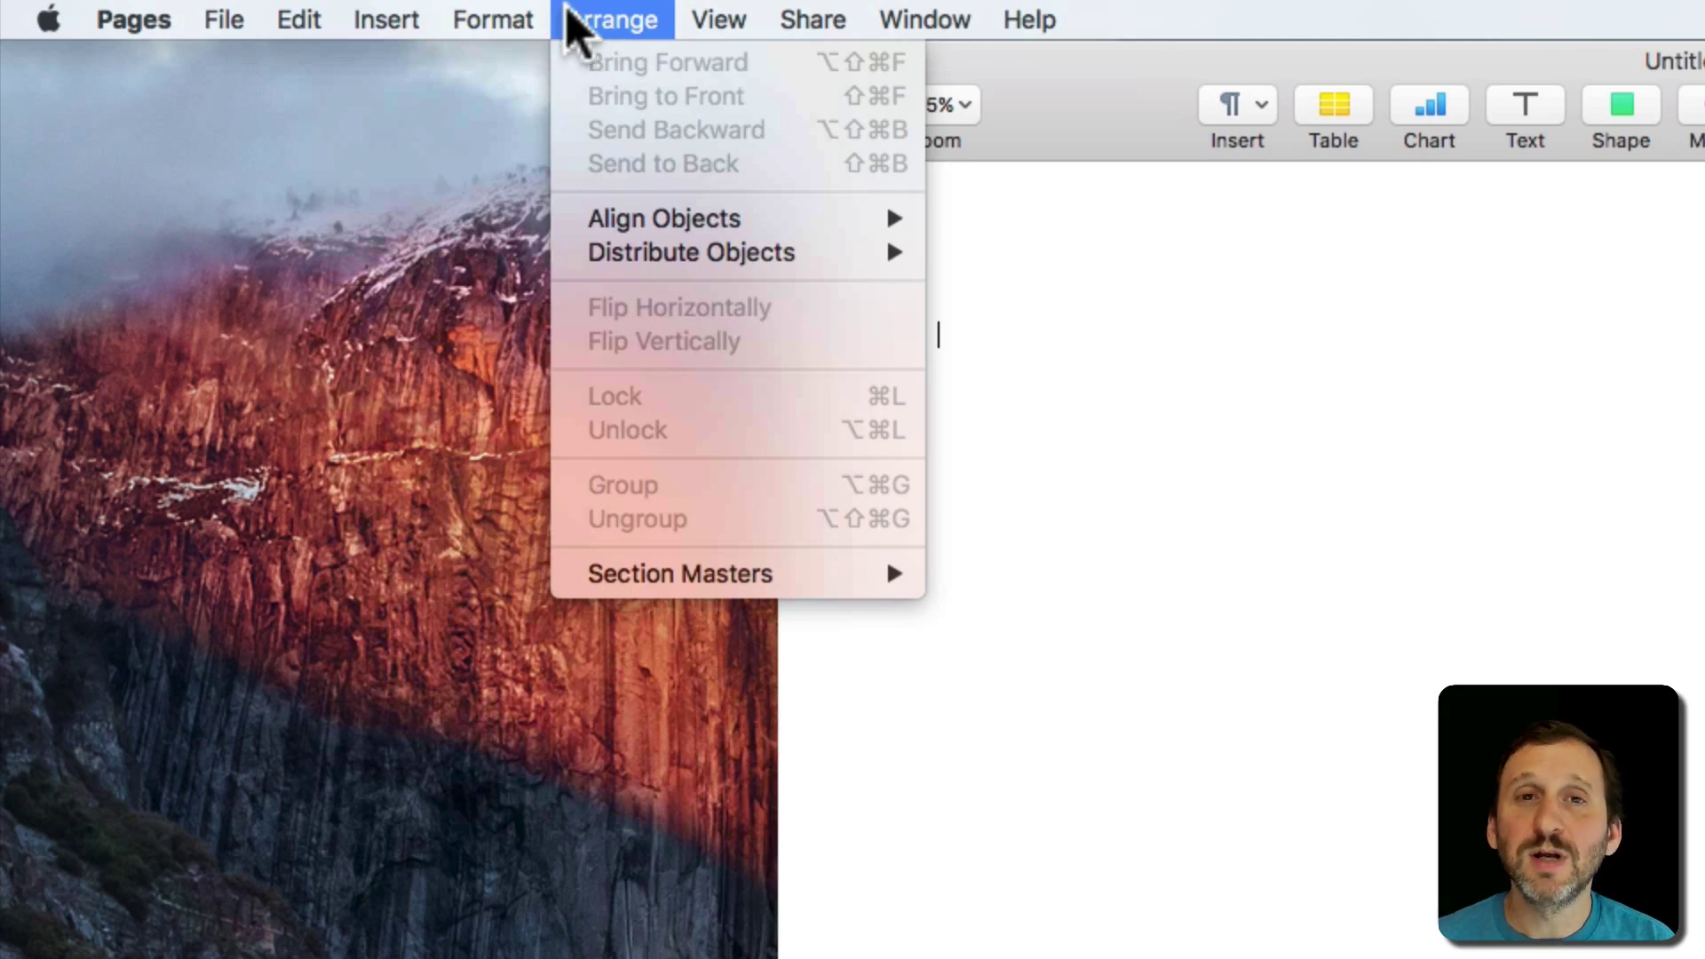
{"action": "left_click", "coordinate": [499, 18]}
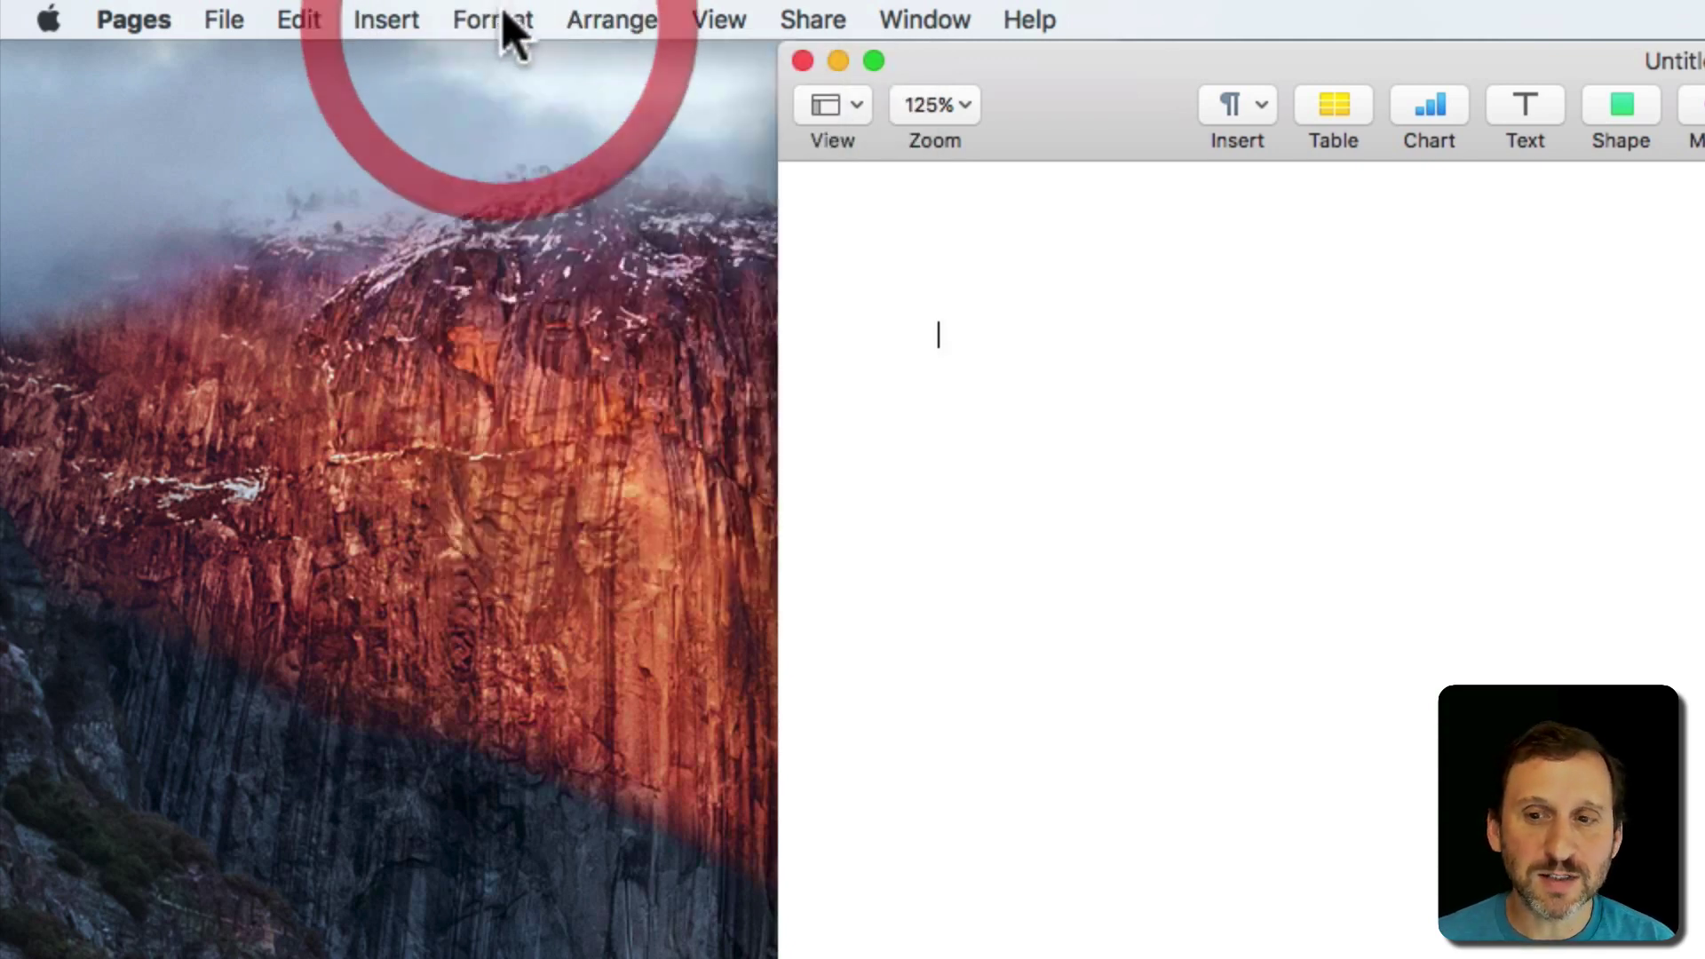
{"action": "key", "text": "super+Tab"}
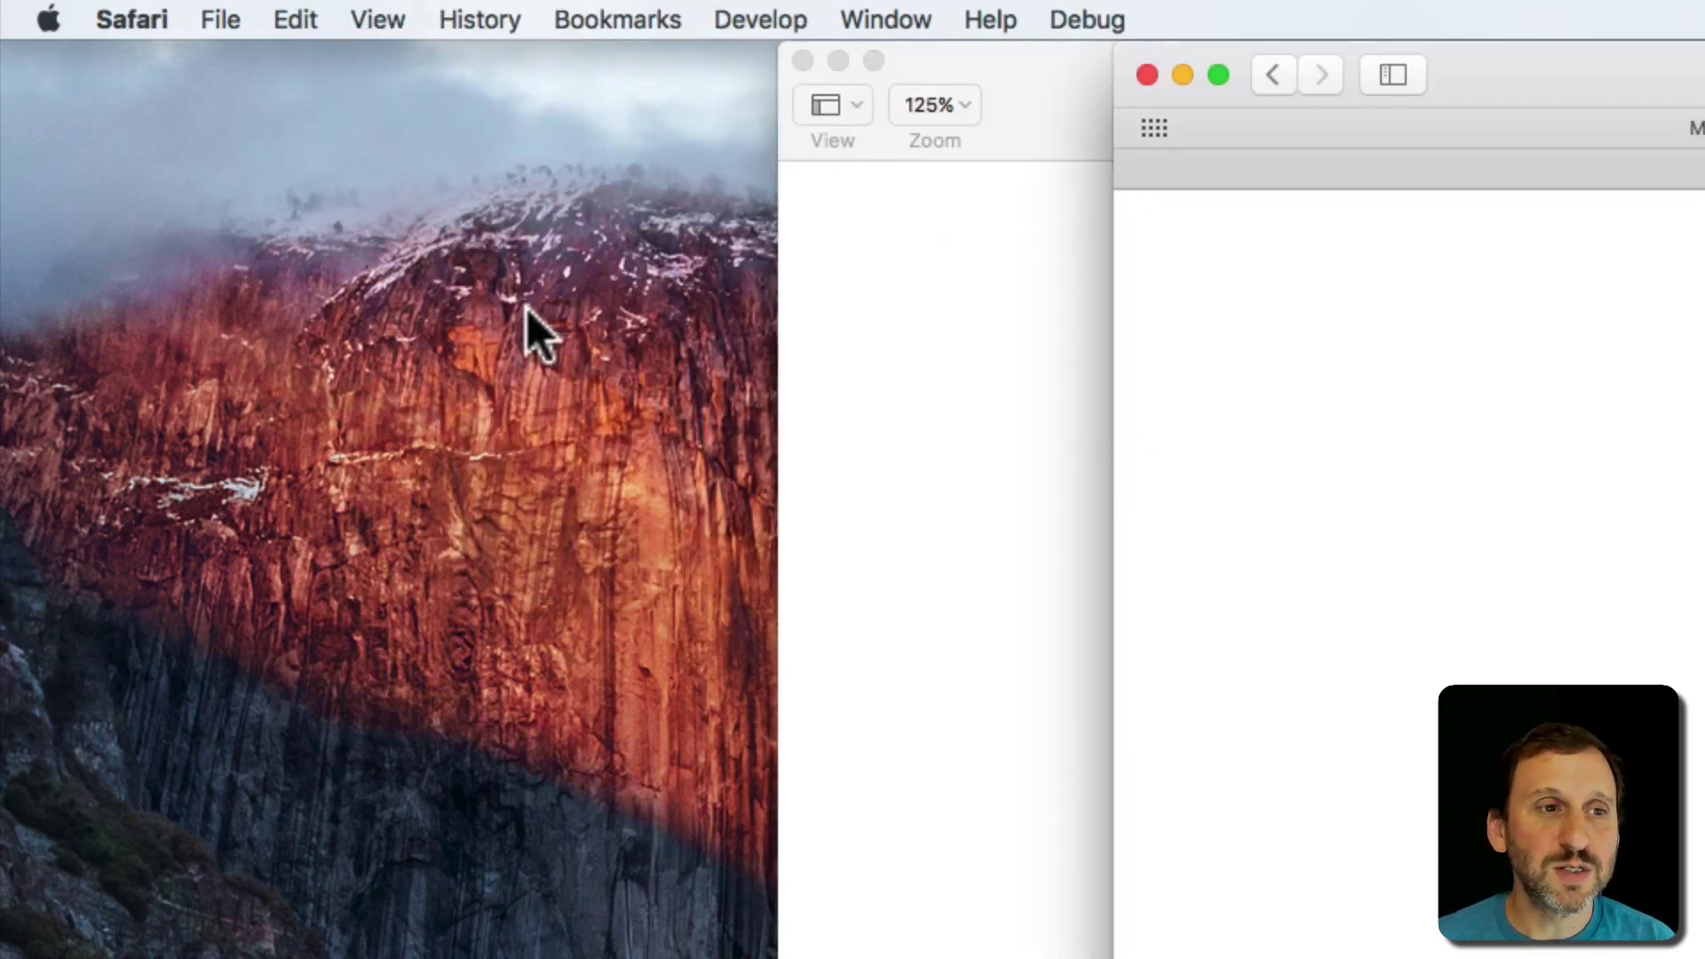
{"action": "left_click", "coordinate": [377, 20]}
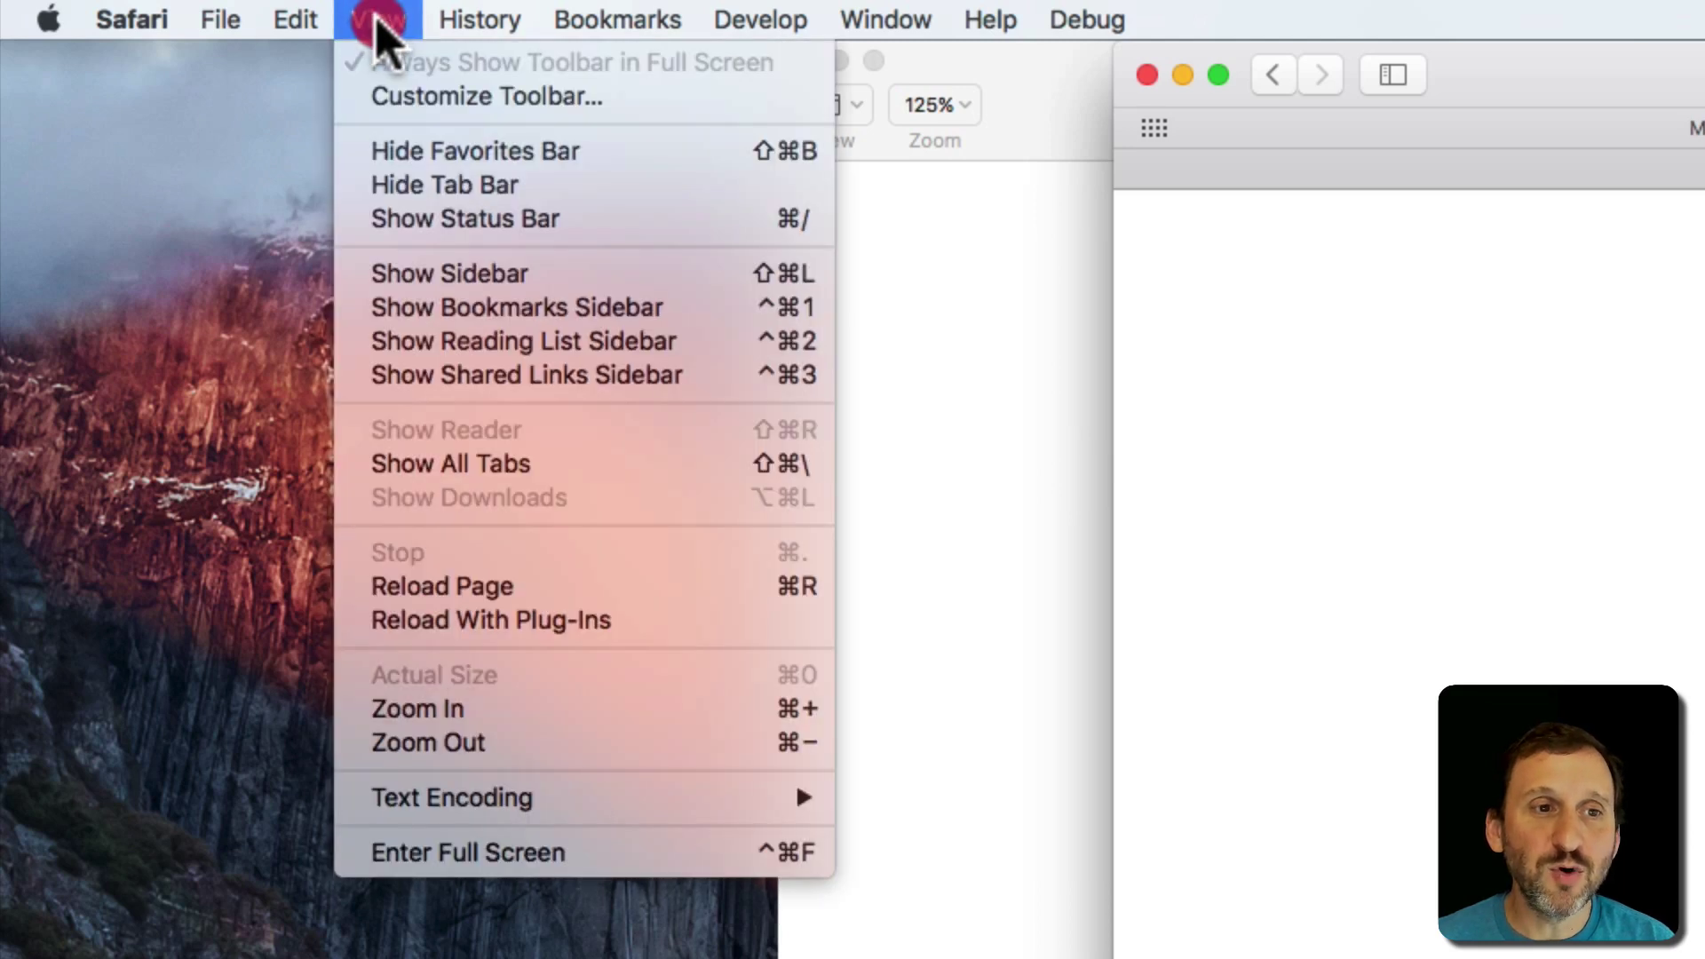
{"action": "mouse_move", "coordinate": [617, 40]}
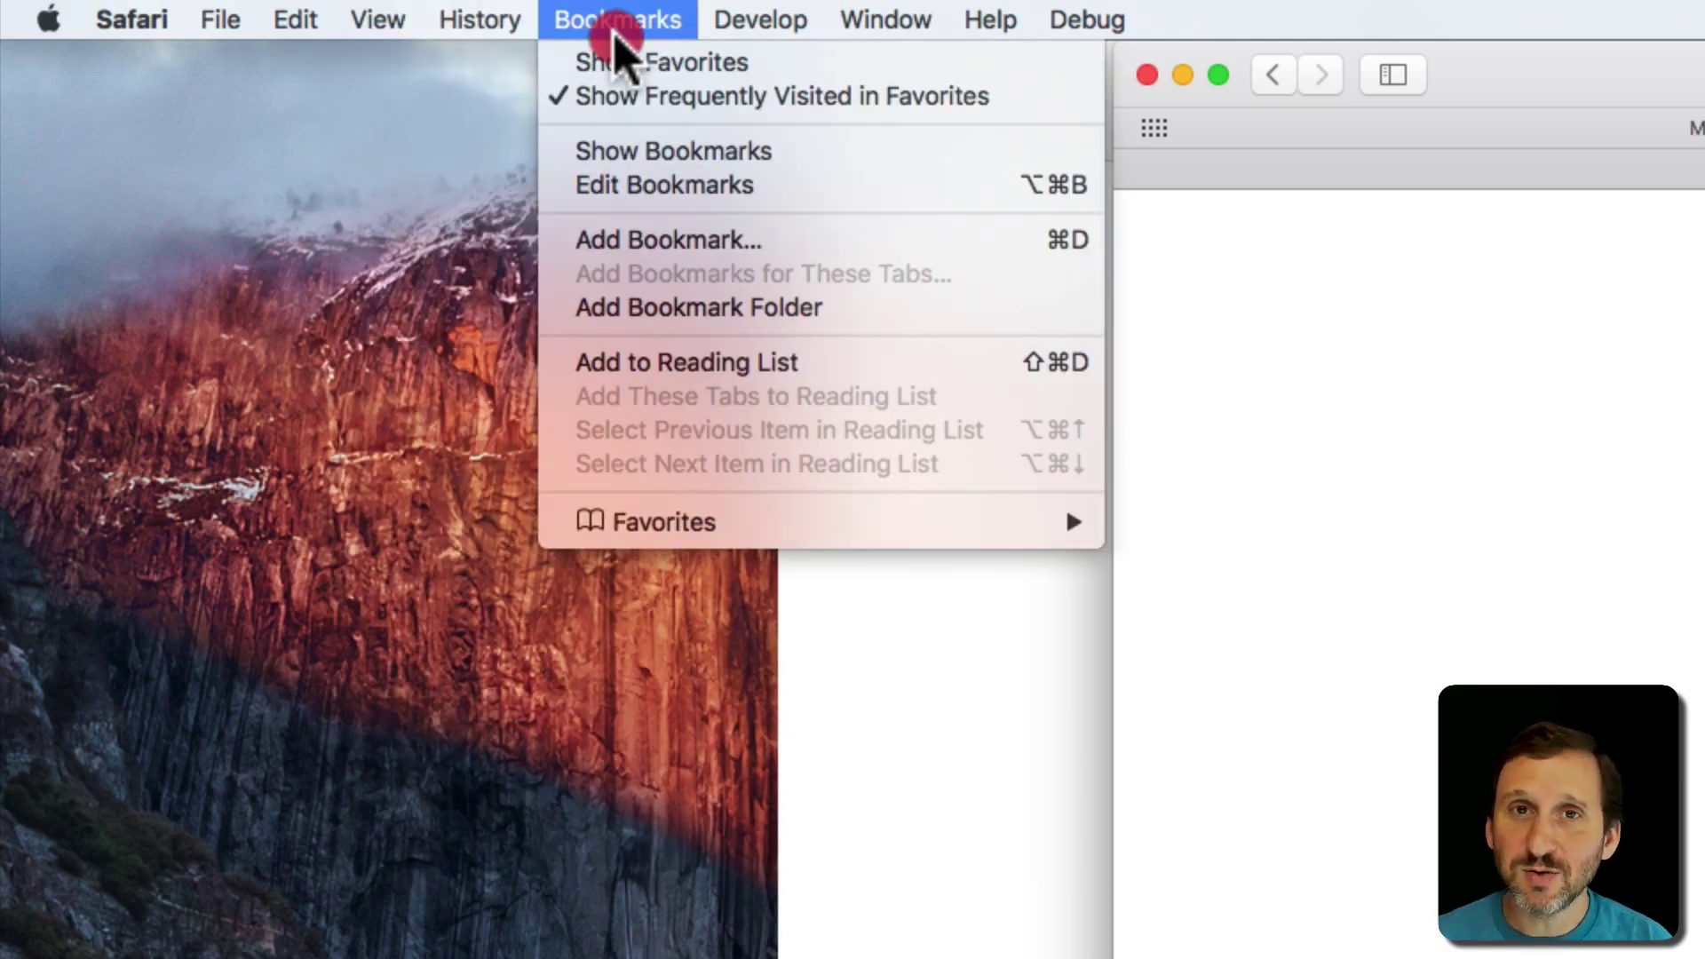
{"action": "left_click", "coordinate": [617, 40]}
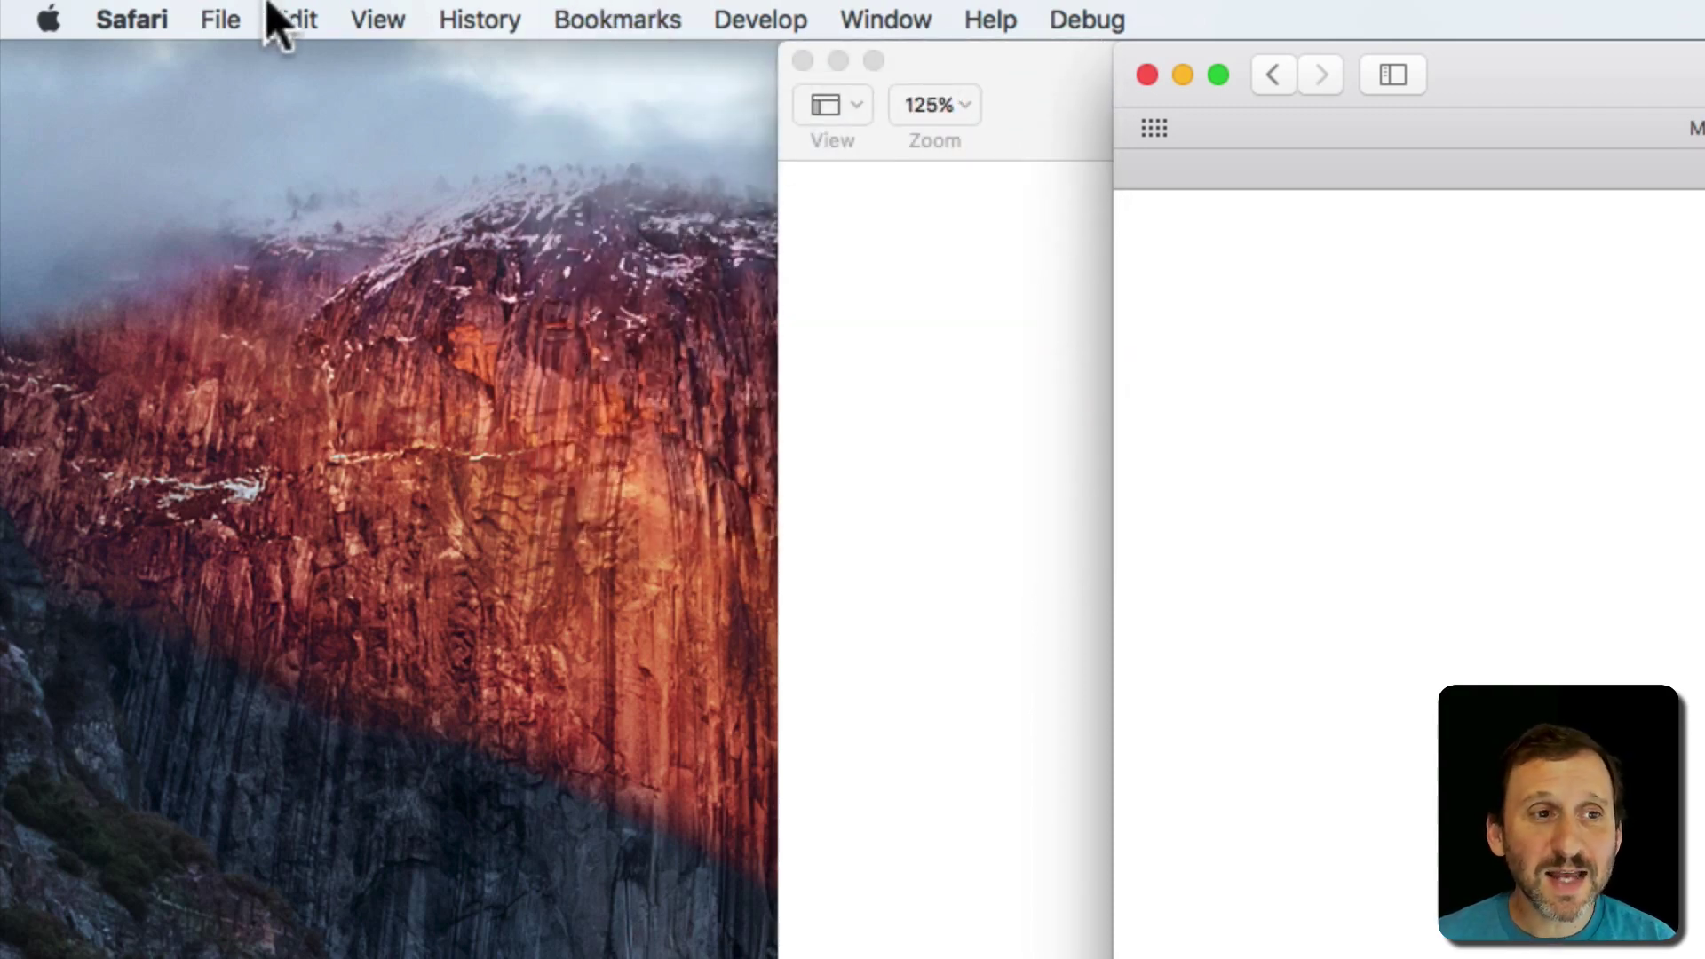
{"action": "left_click", "coordinate": [227, 21]}
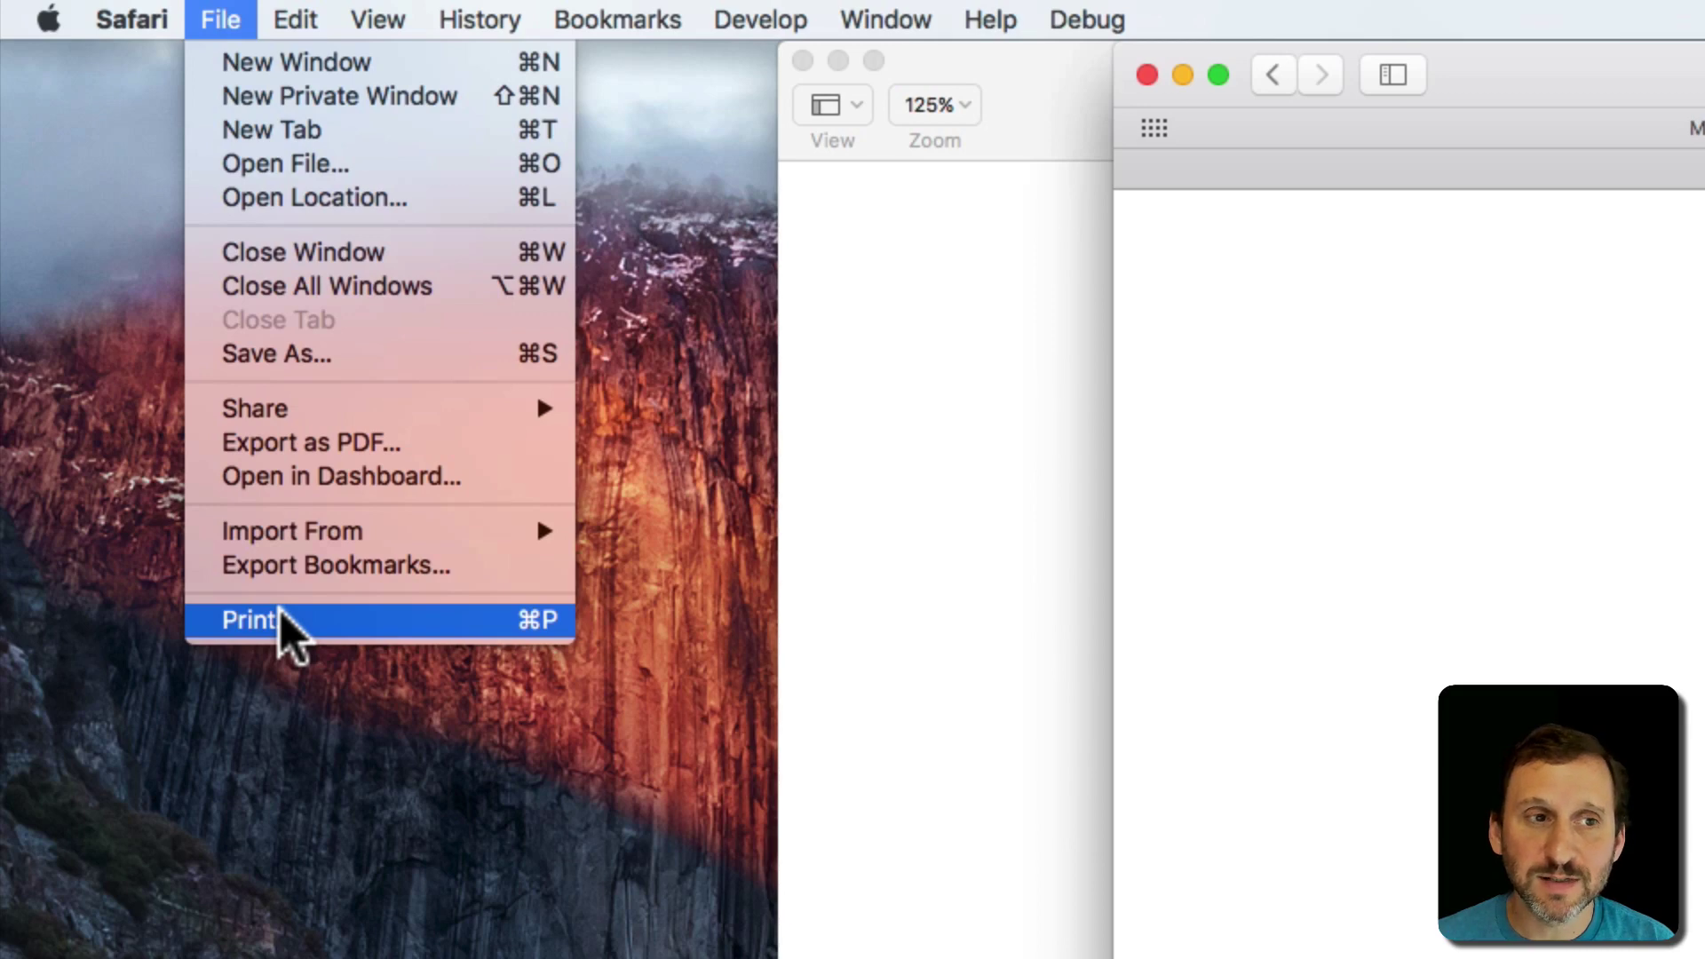
{"action": "left_click", "coordinate": [224, 13]}
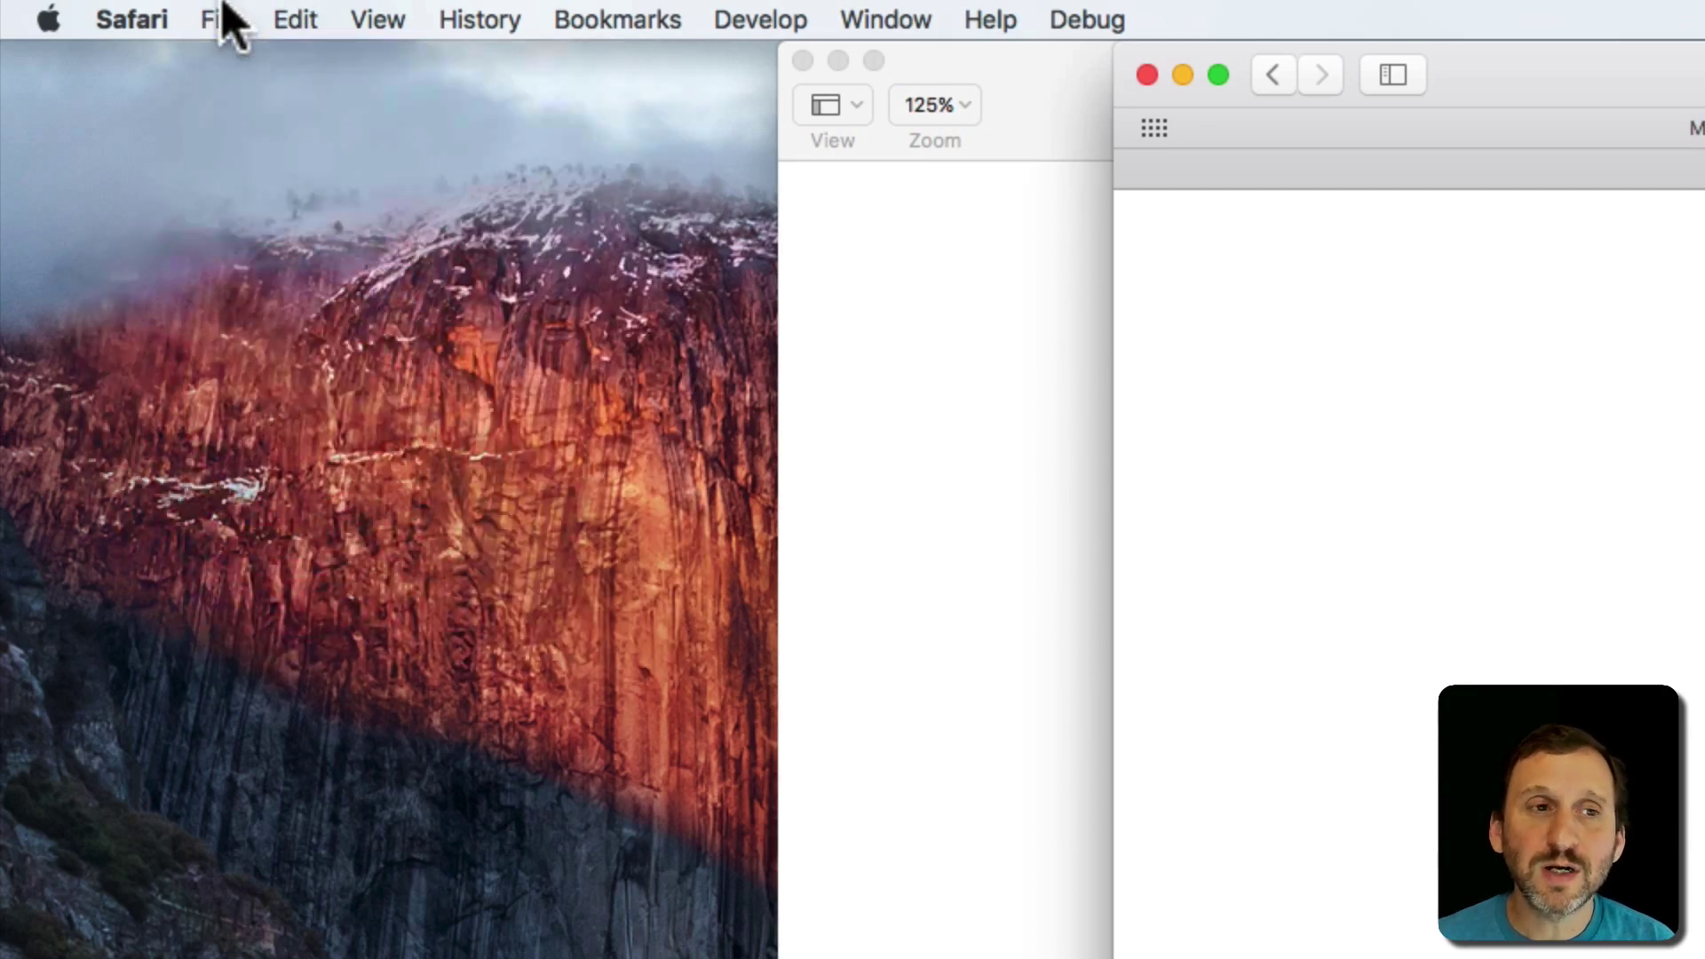
{"action": "left_click", "coordinate": [233, 24]}
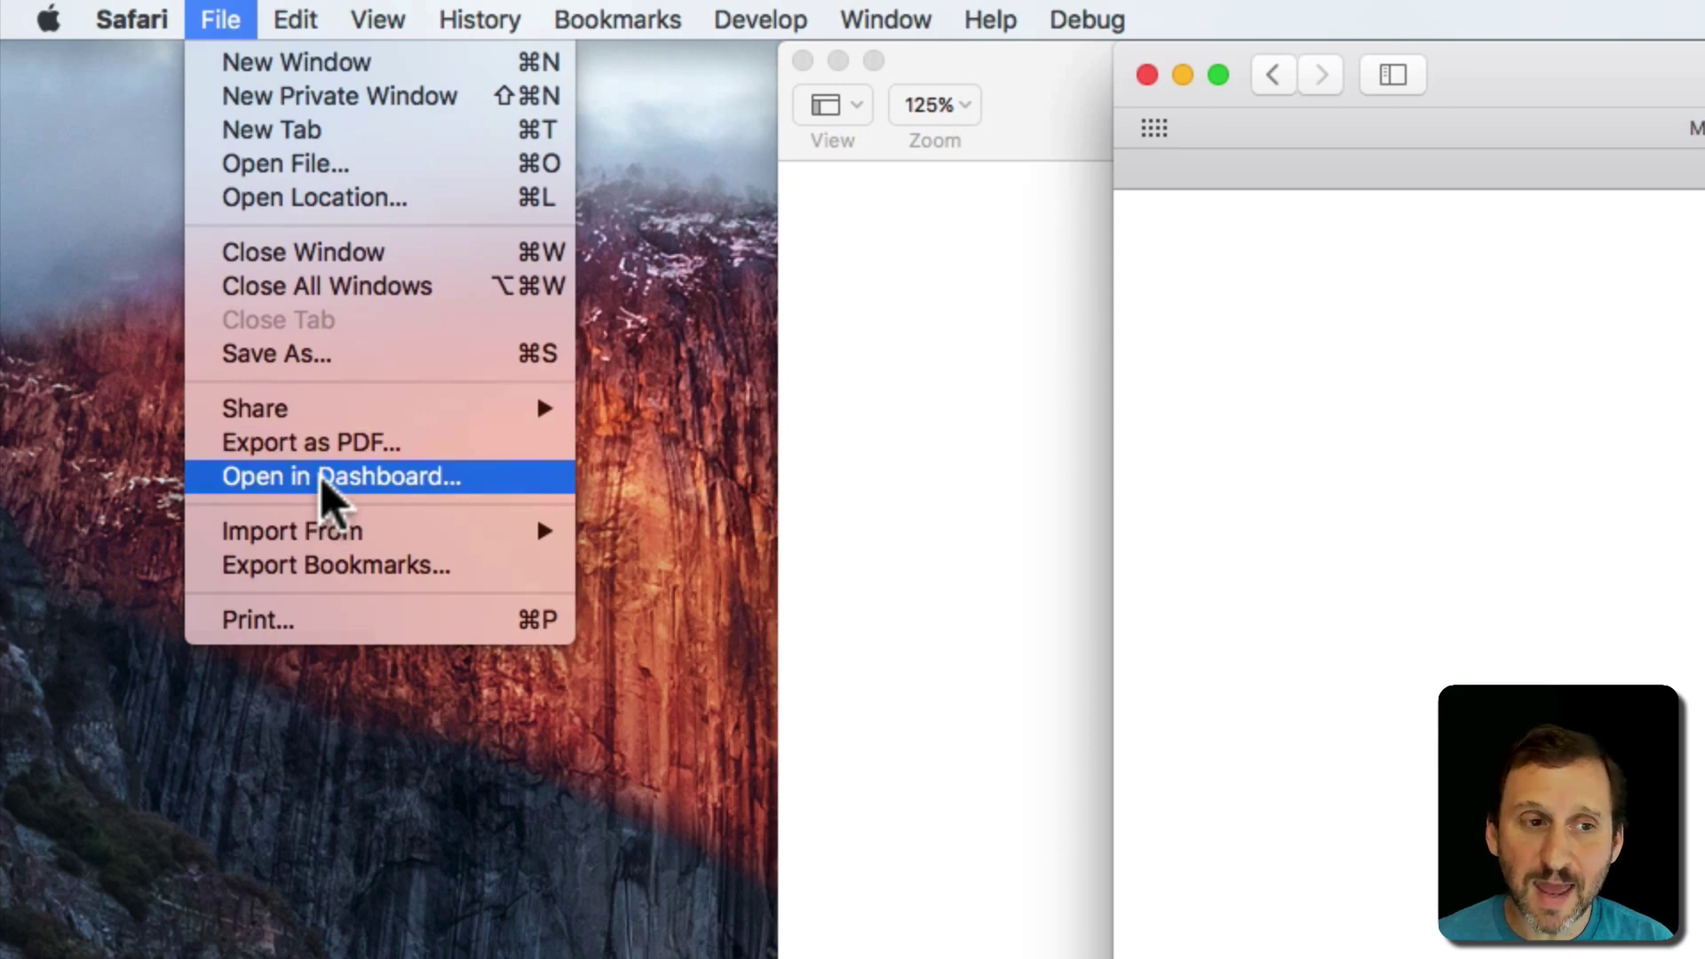
{"action": "left_click", "coordinate": [222, 22]}
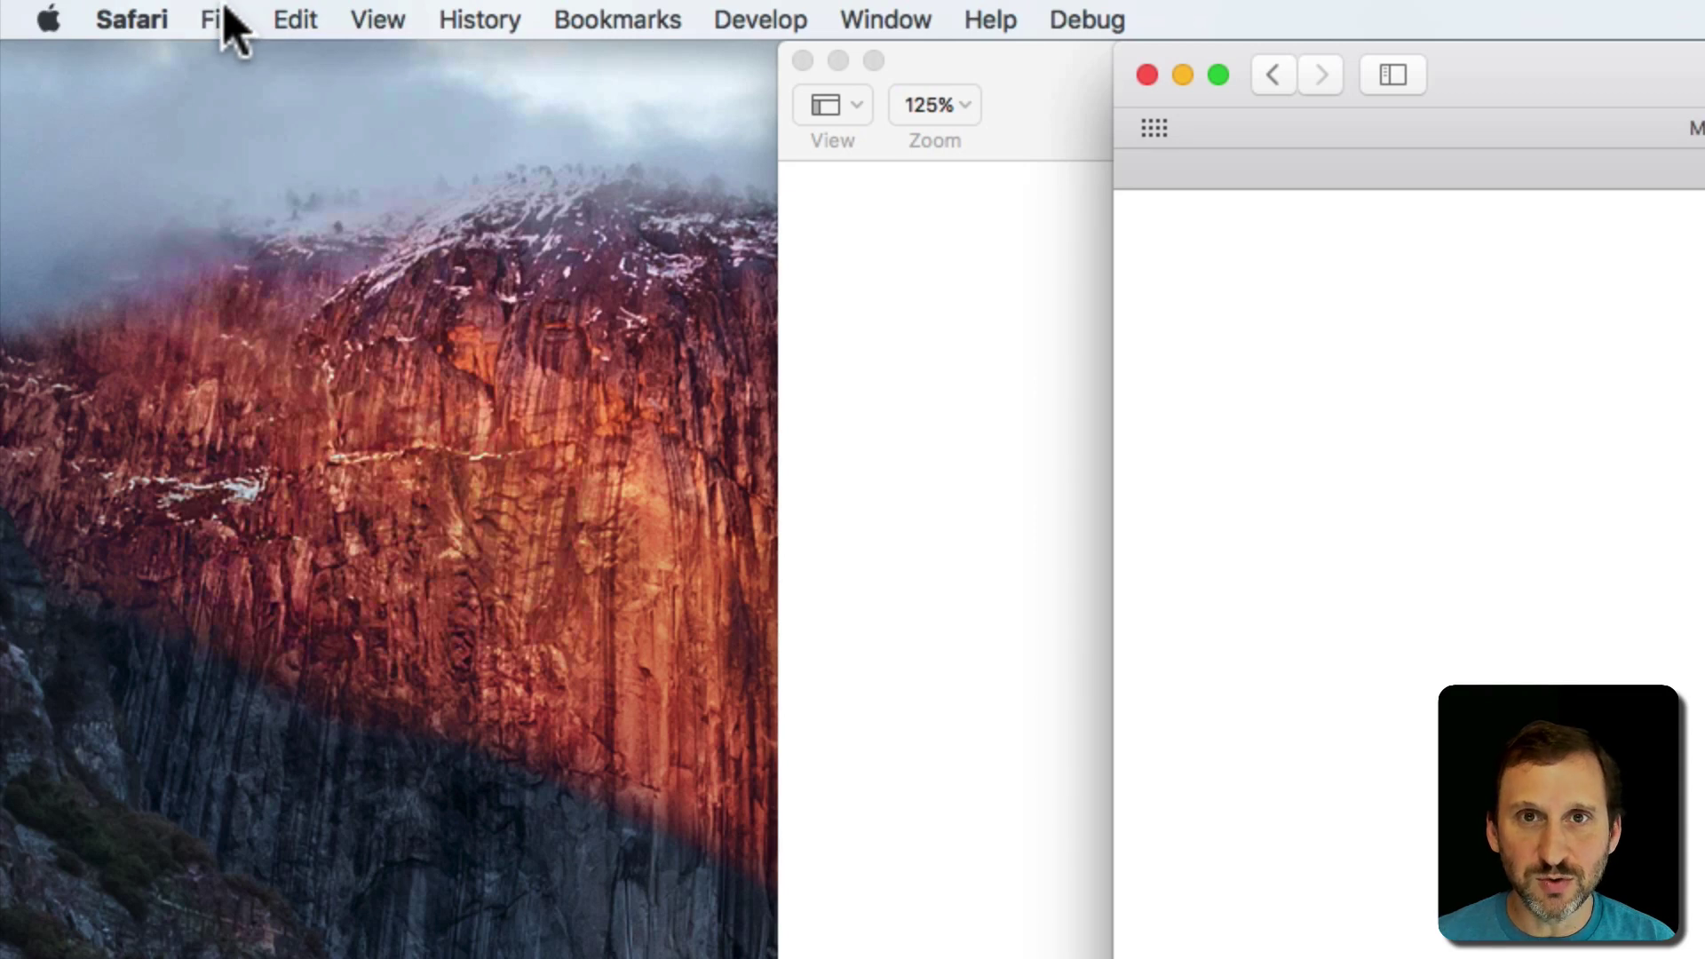
{"action": "left_click", "coordinate": [480, 21]}
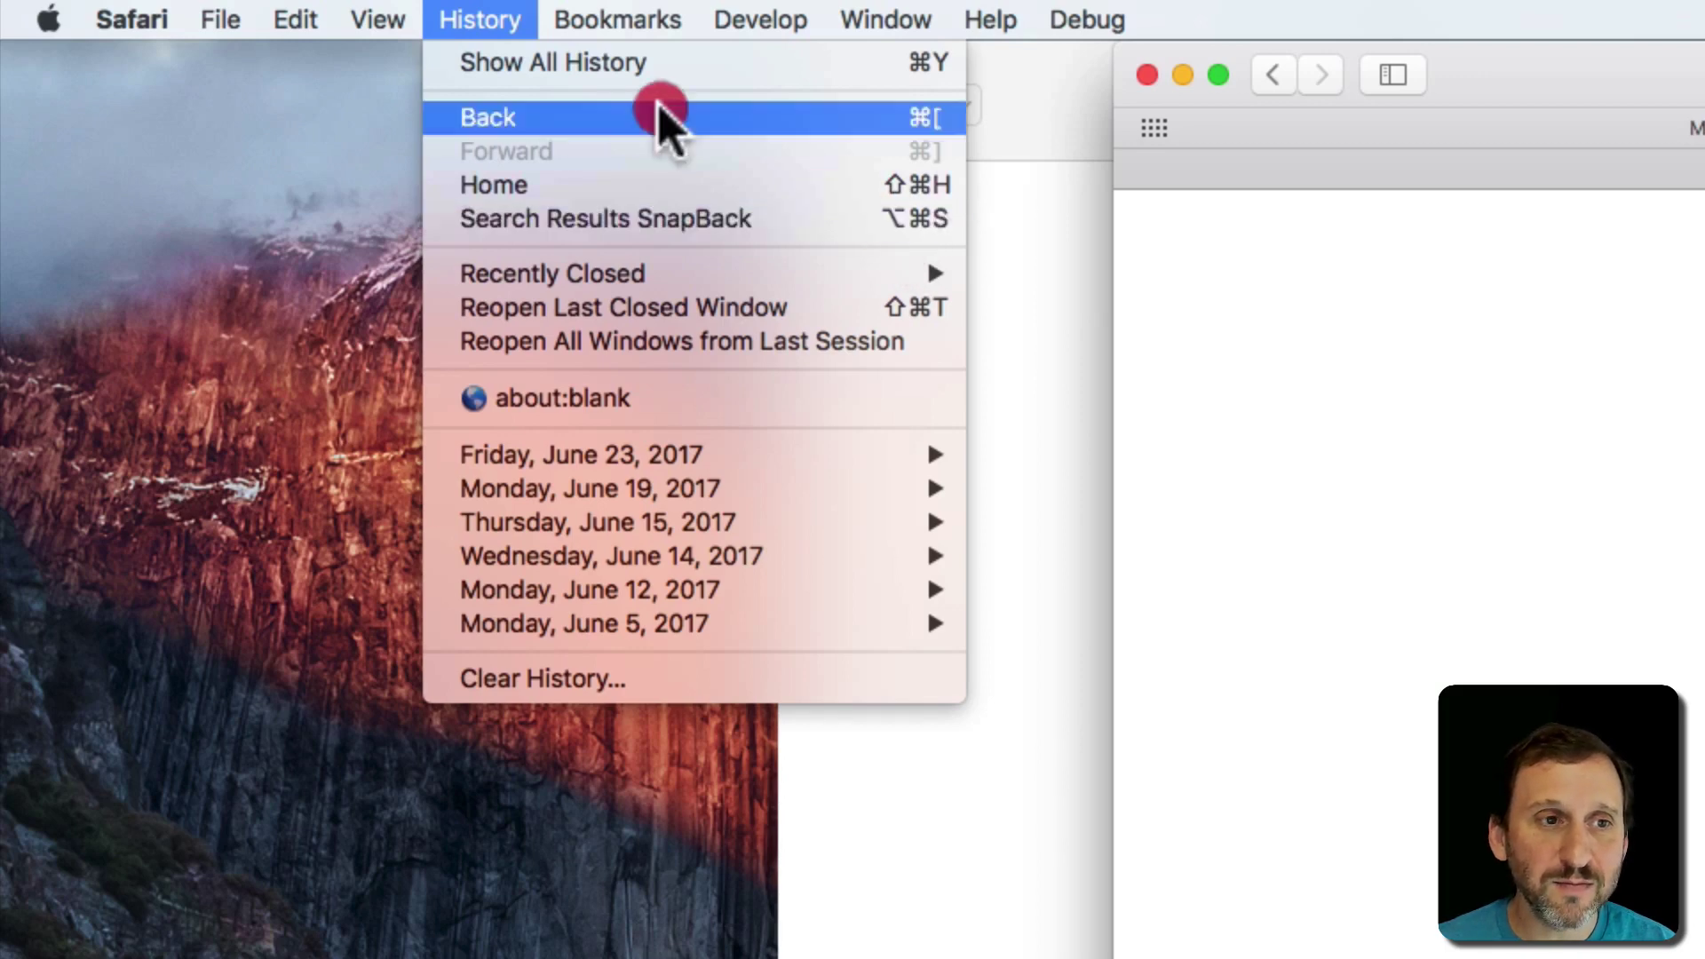
{"action": "mouse_move", "coordinate": [391, 16]}
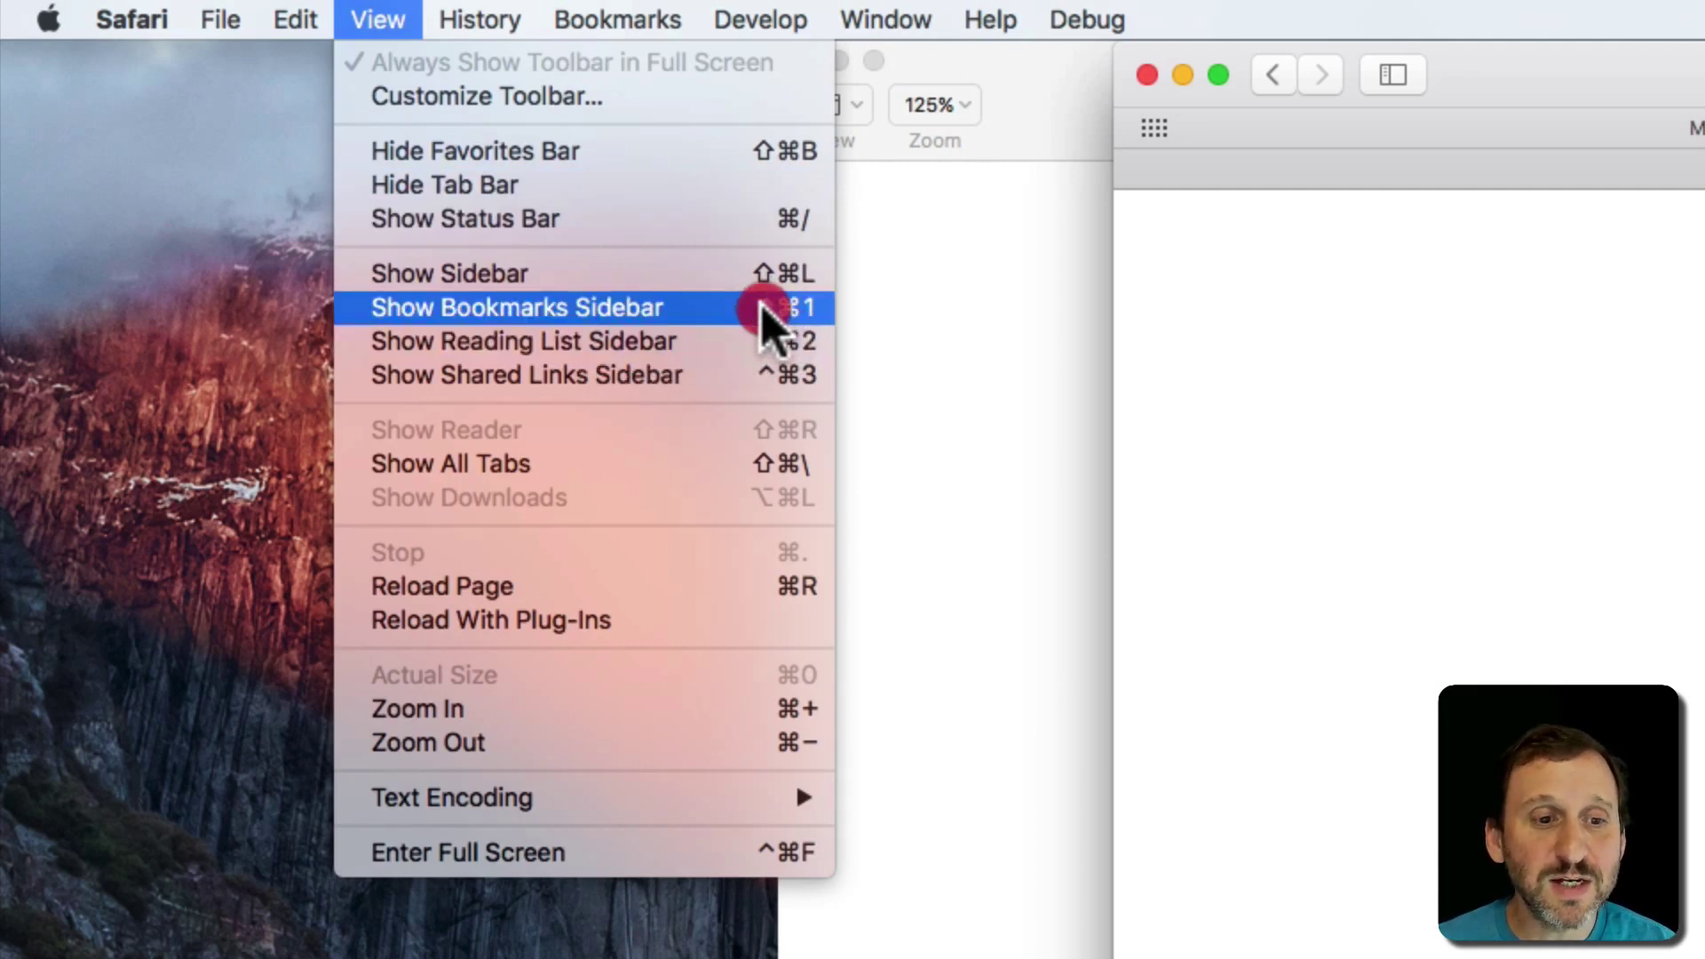
{"action": "mouse_move", "coordinate": [471, 36]}
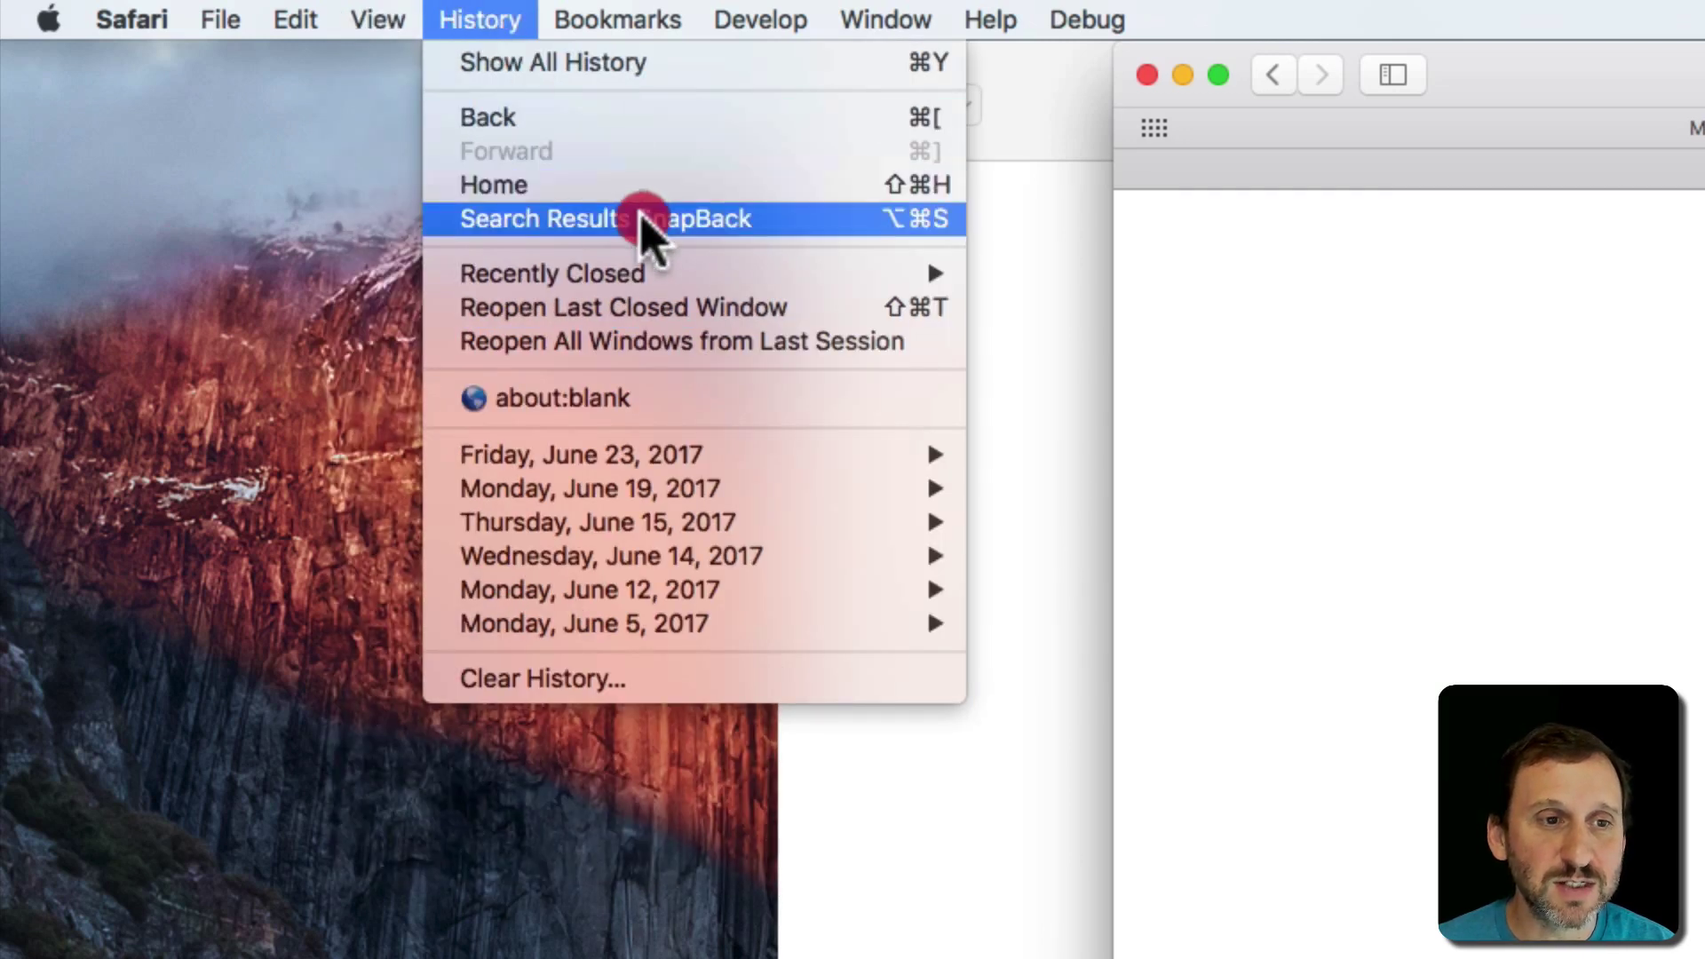
{"action": "left_click", "coordinate": [929, 197]}
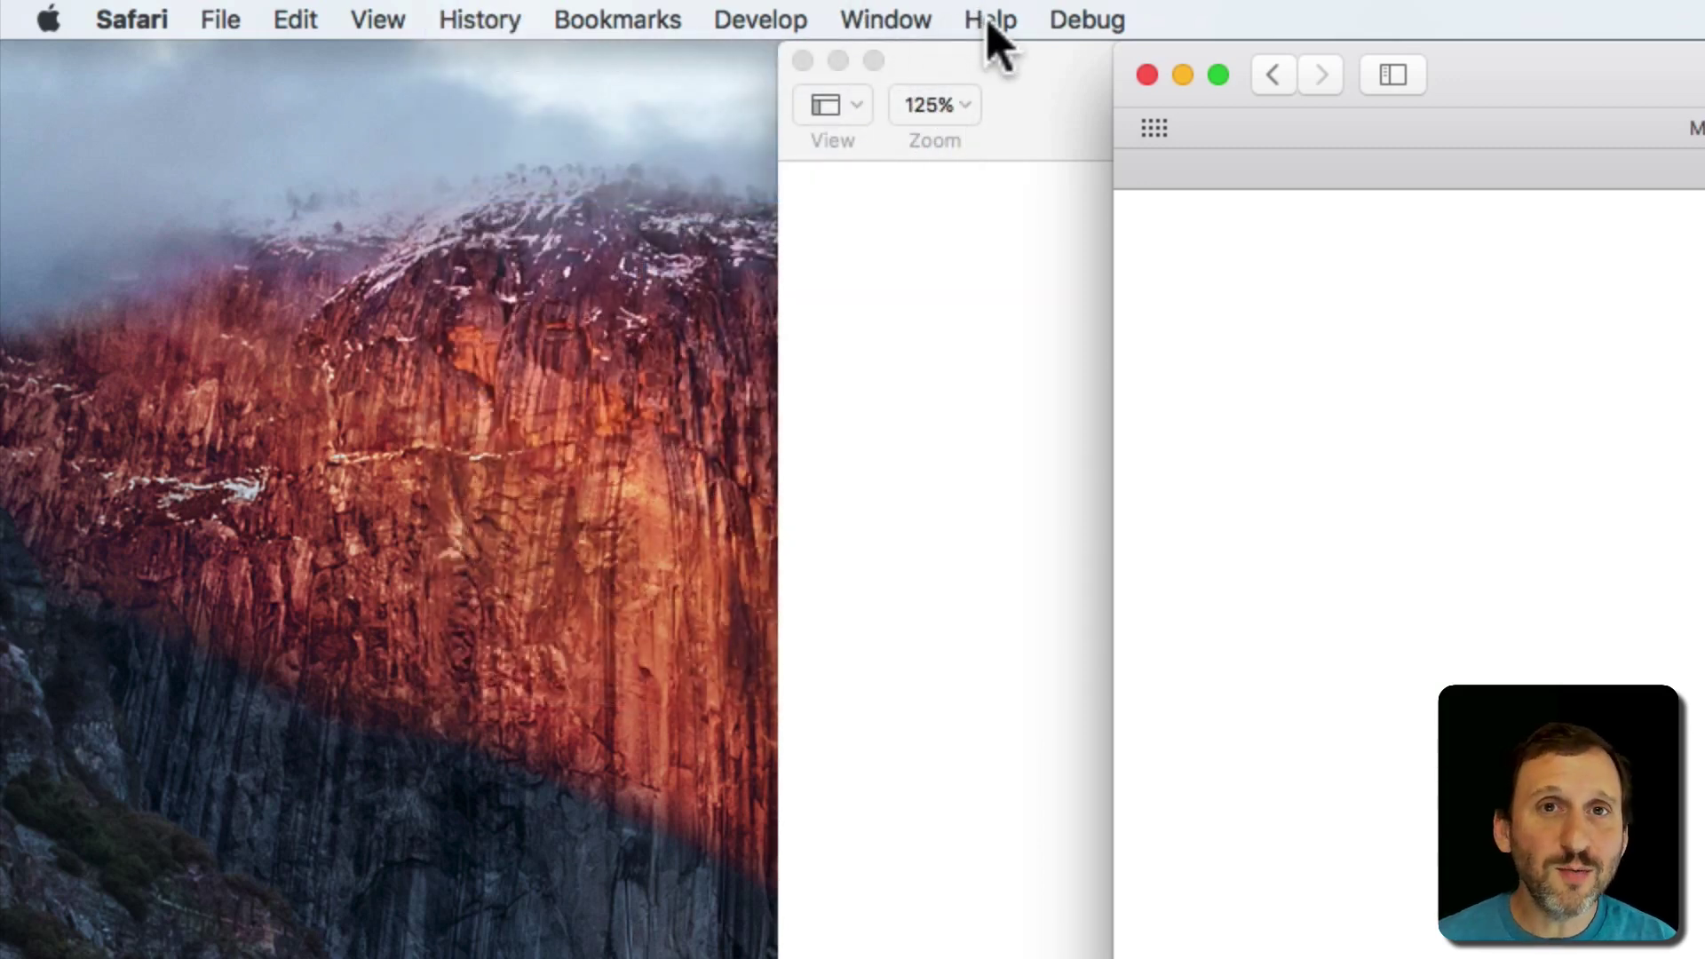
Search Safari Help for 'book' and locate Export Bookmarks… in the File menu.
{"action": "left_click", "coordinate": [990, 27]}
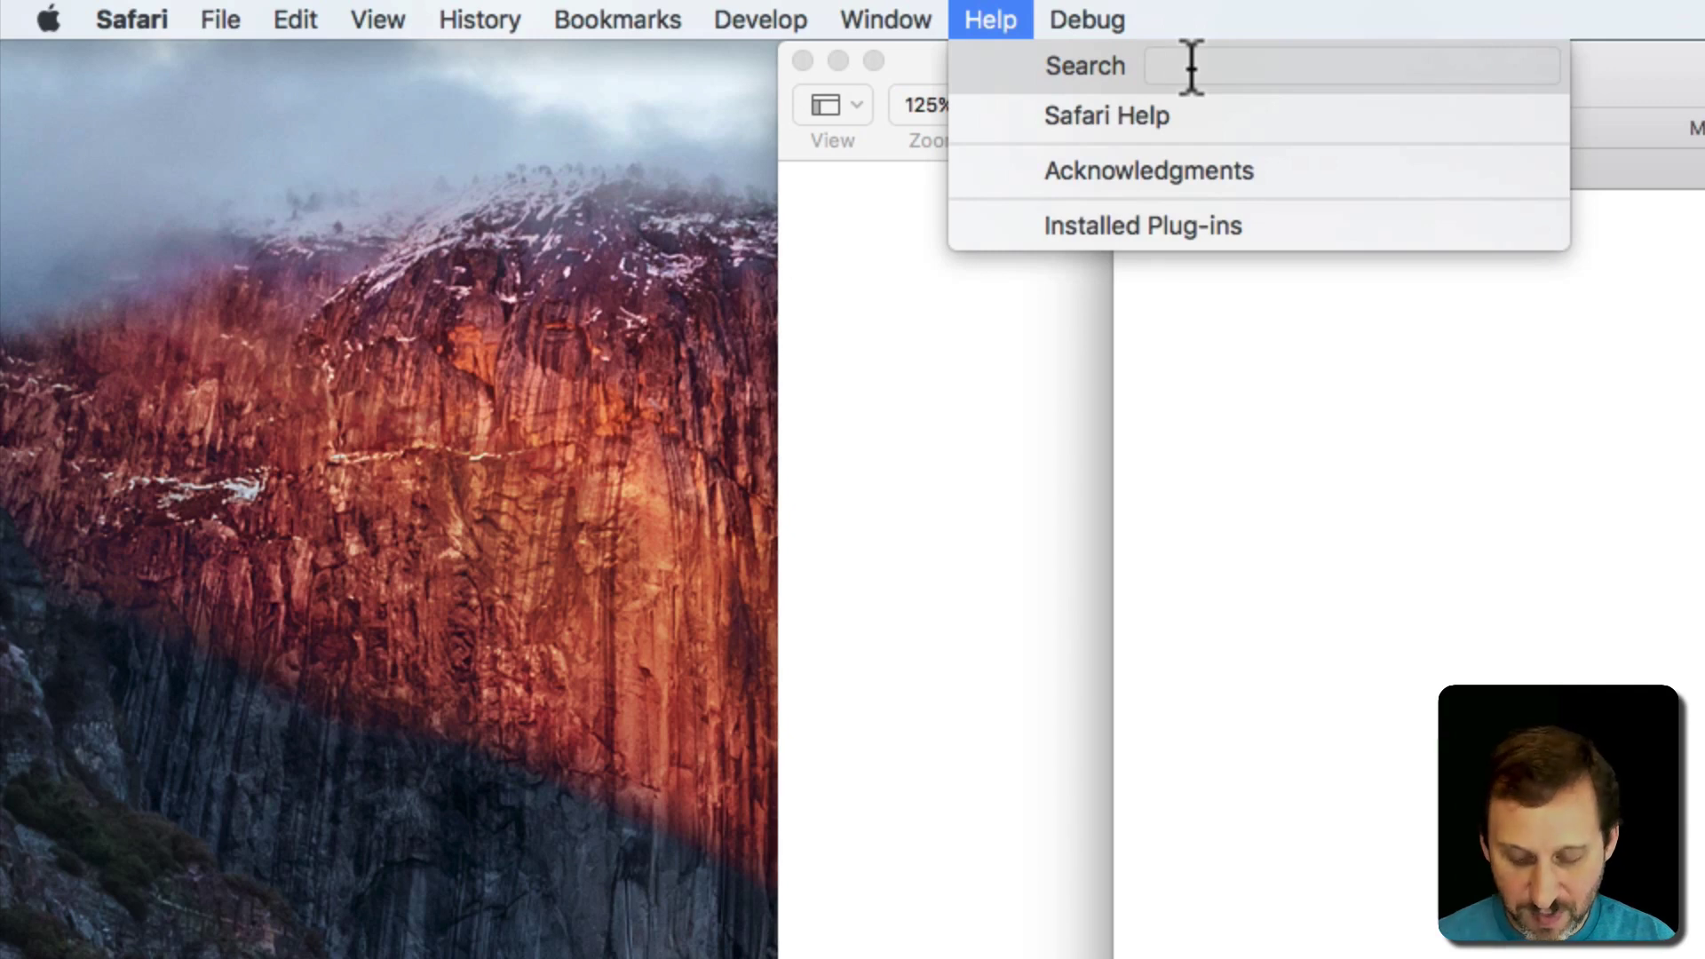
{"action": "type", "text": "book"}
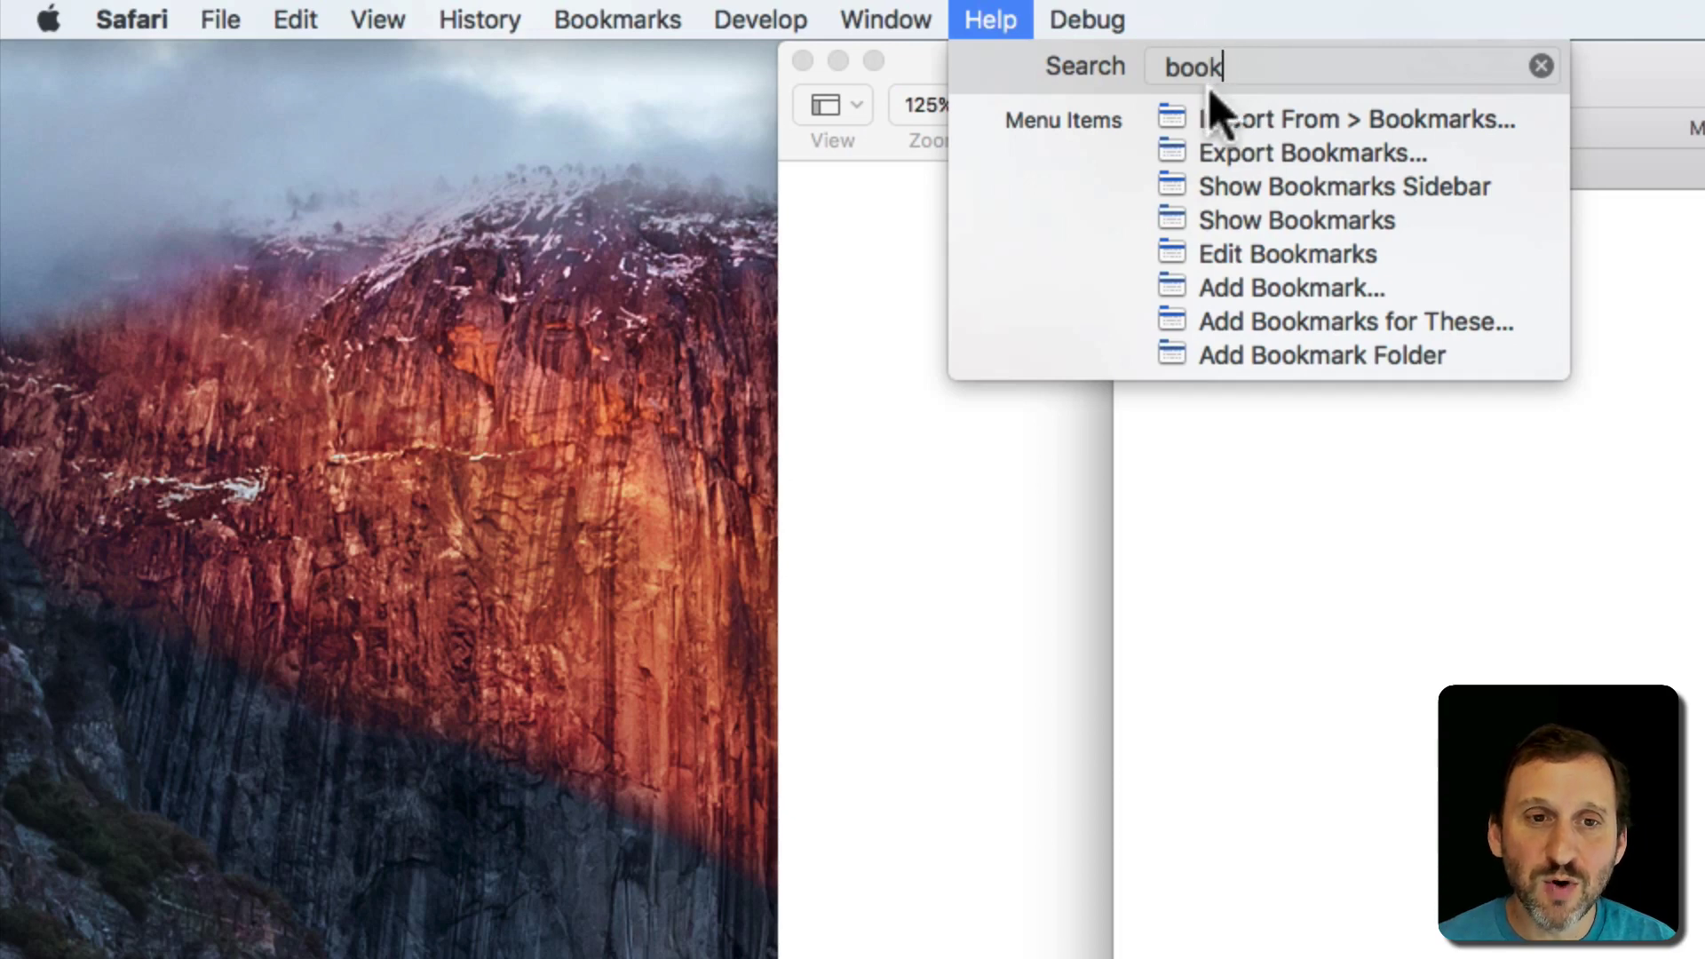
{"action": "mouse_move", "coordinate": [1252, 156]}
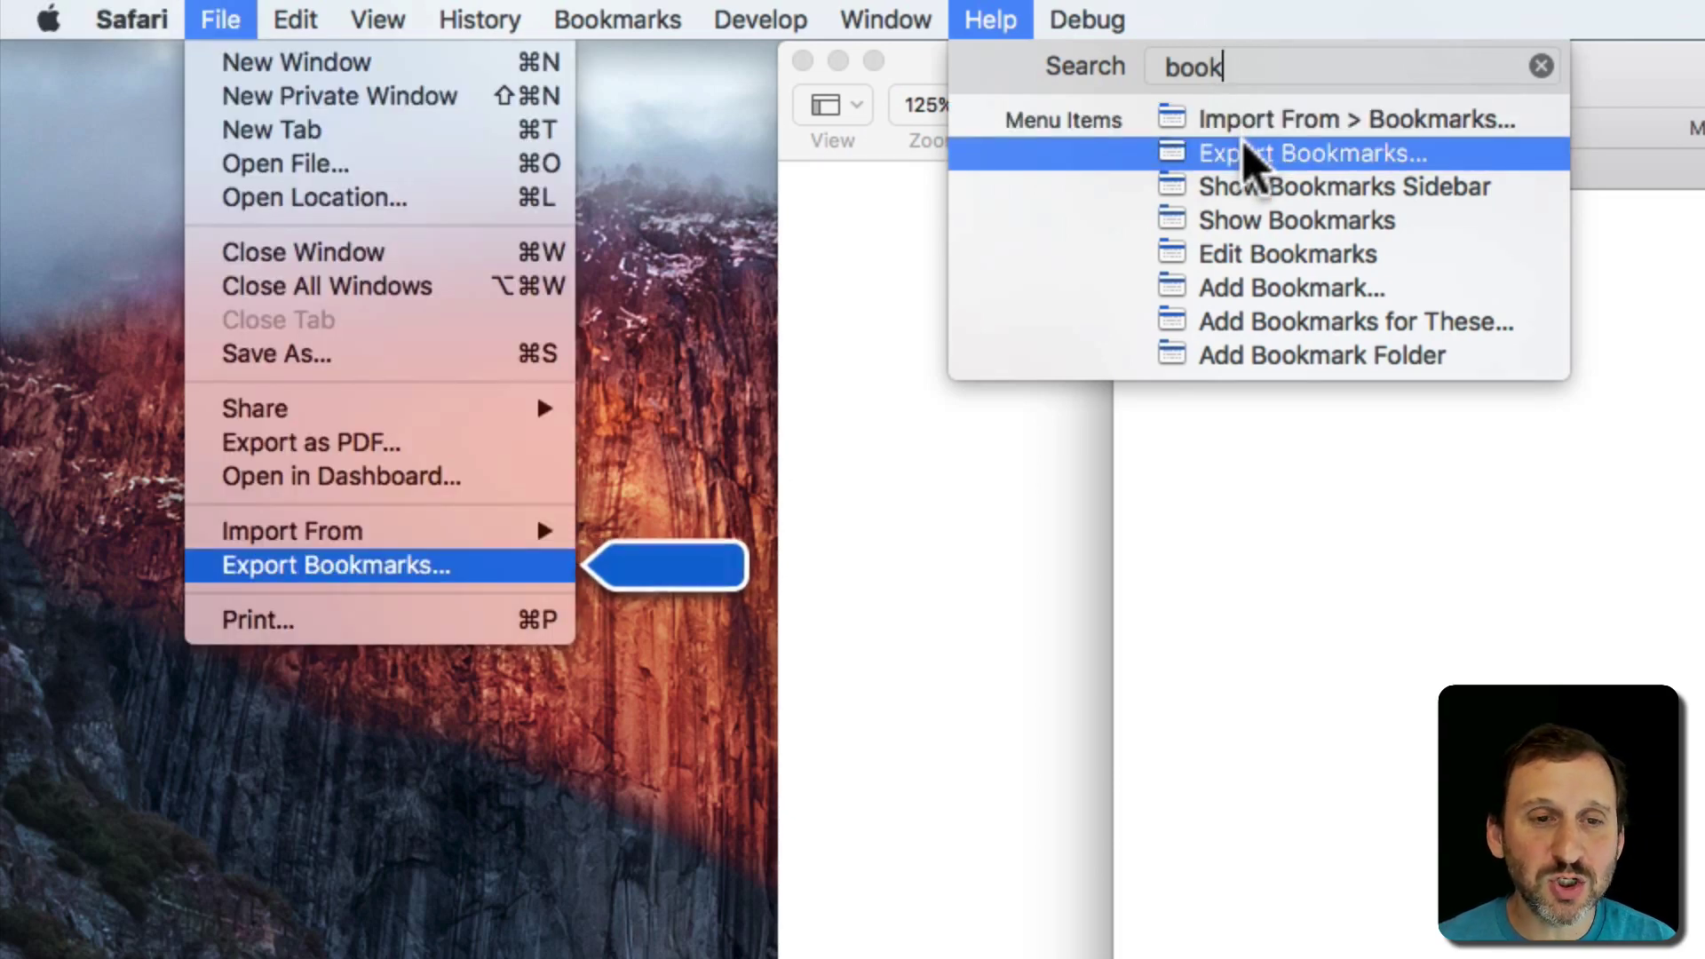
{"action": "mouse_move", "coordinate": [1244, 198]}
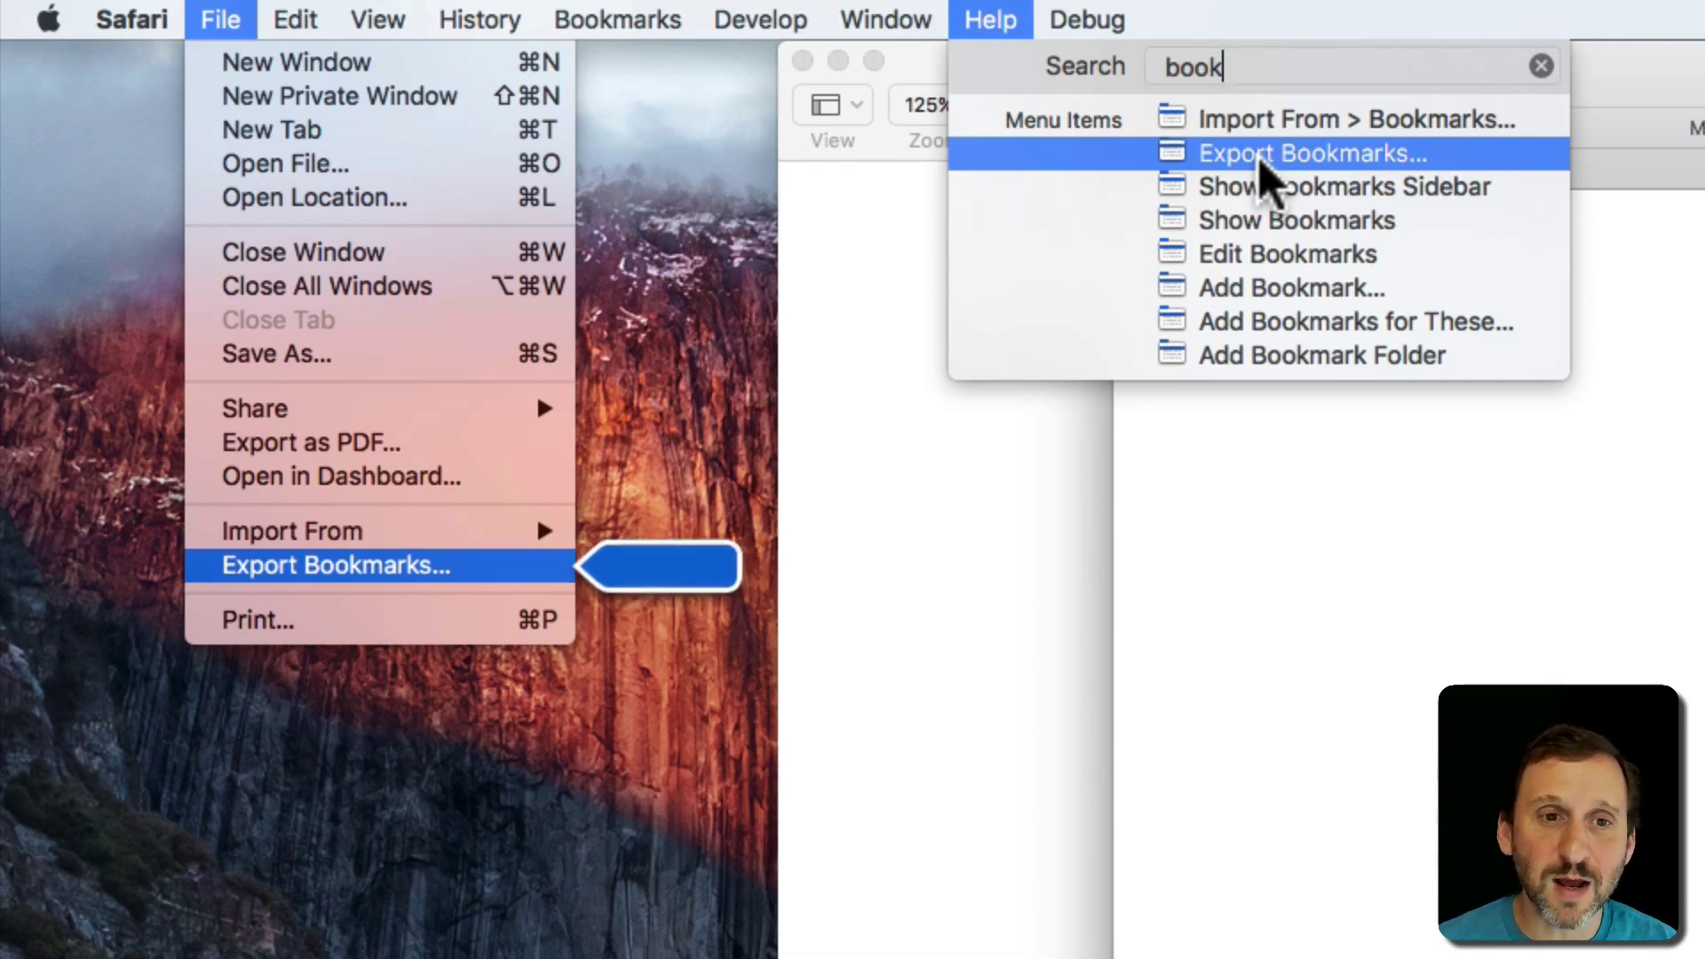
{"action": "key", "text": "Escape"}
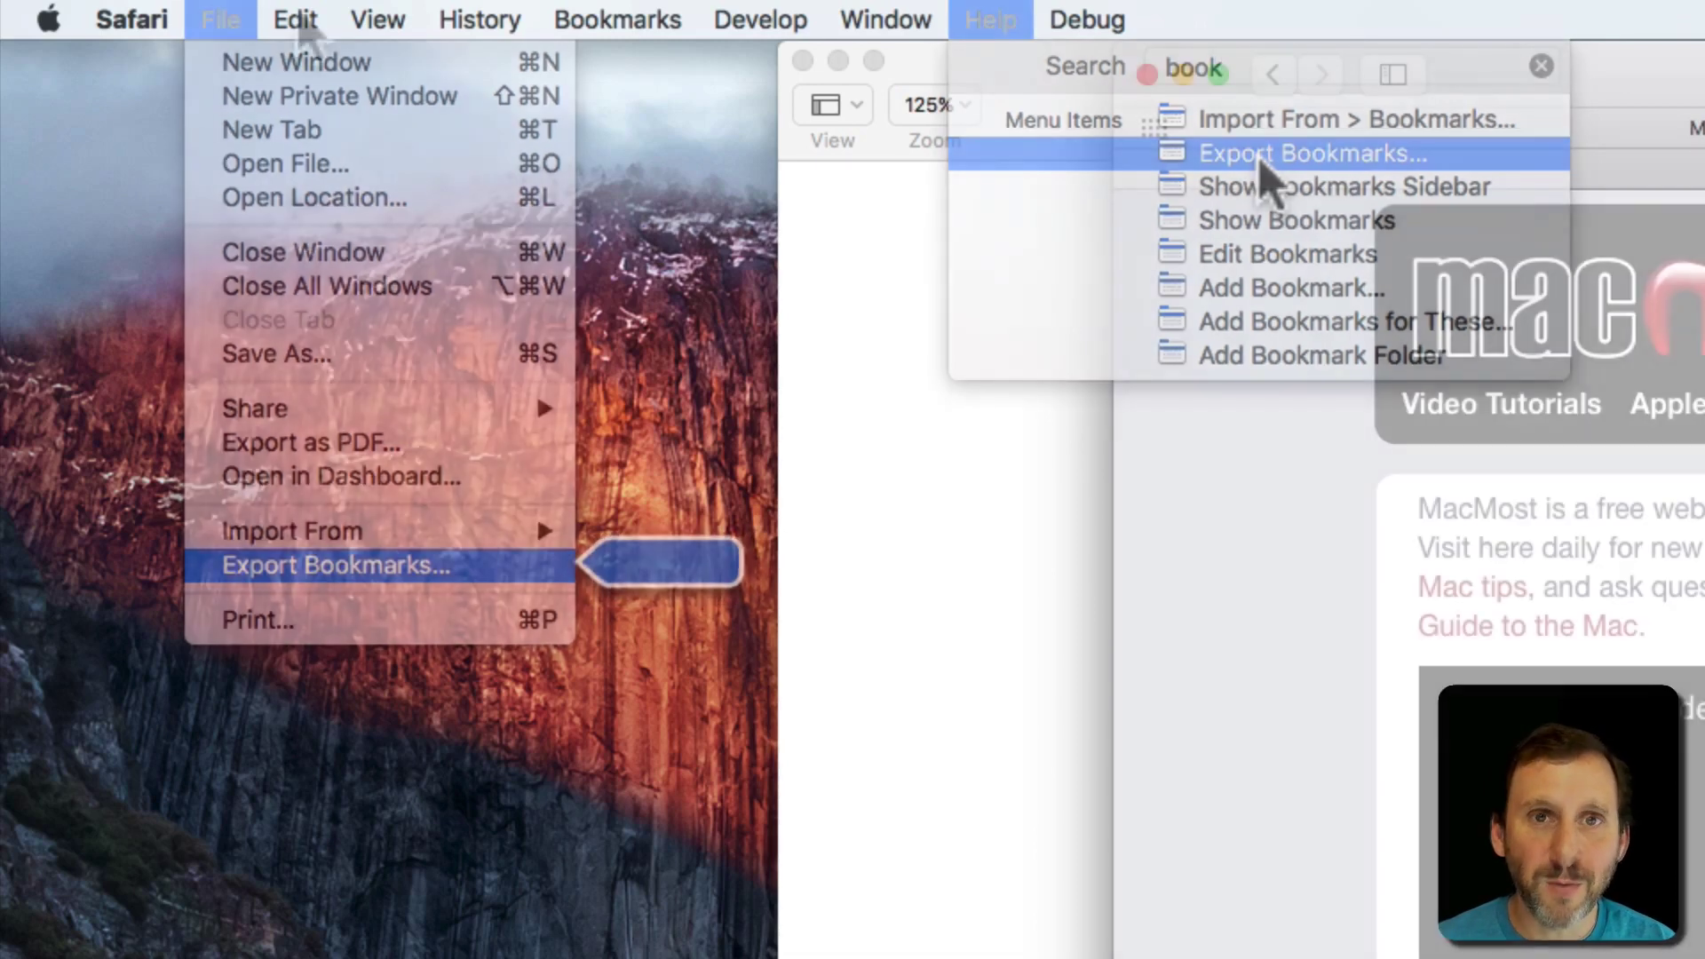
Show Safari's Edit menu with Cut, Copy and Paste greyed out while nothing is selected.
{"action": "left_click", "coordinate": [293, 27]}
{"action": "left_click_drag", "start_coordinate": [293, 26], "coordinate": [333, 226]}
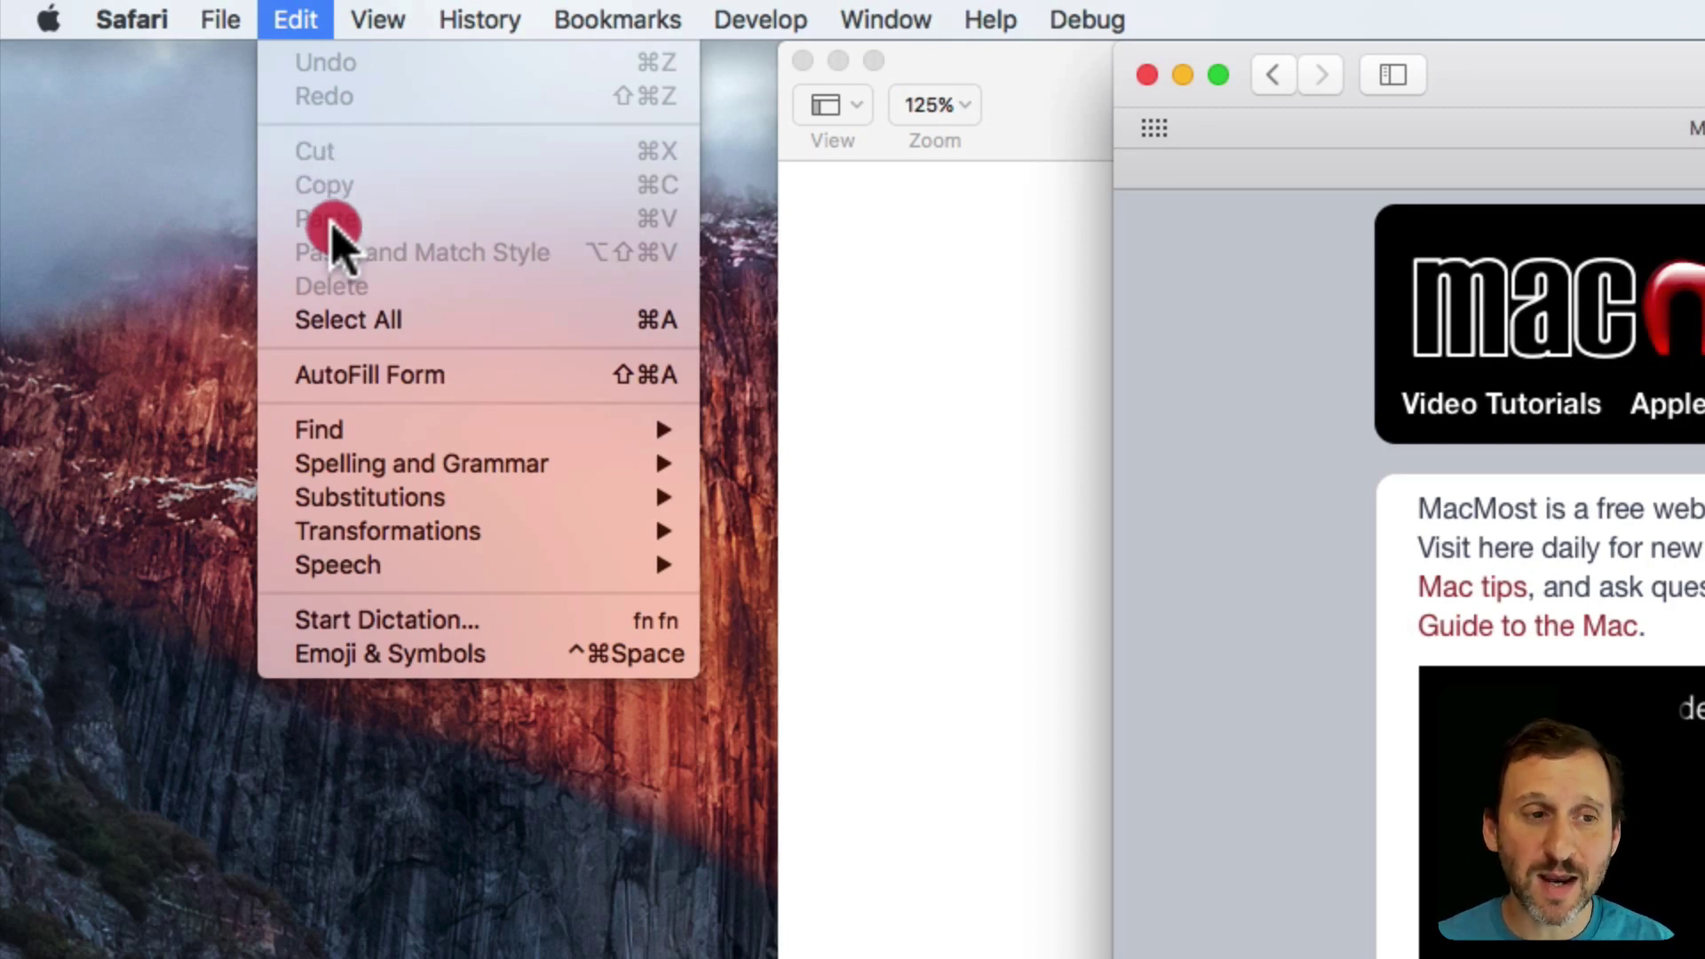
{"action": "left_click_drag", "start_coordinate": [332, 225], "coordinate": [330, 147]}
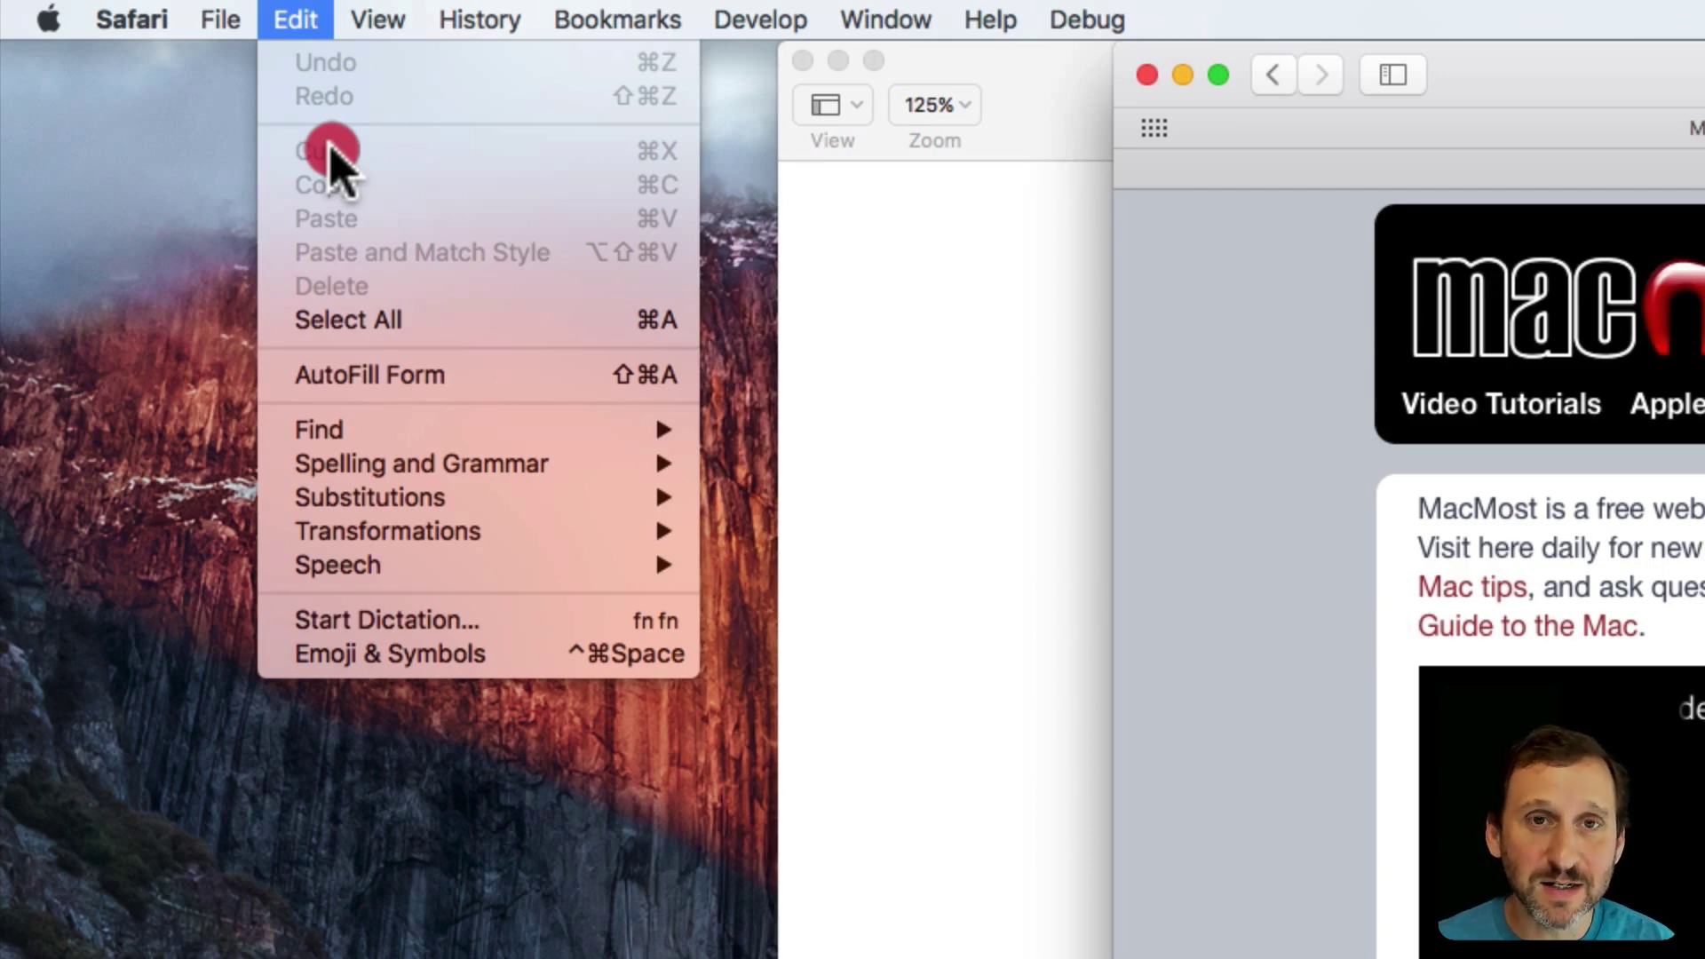
{"action": "left_click_drag", "start_coordinate": [330, 147], "coordinate": [331, 149]}
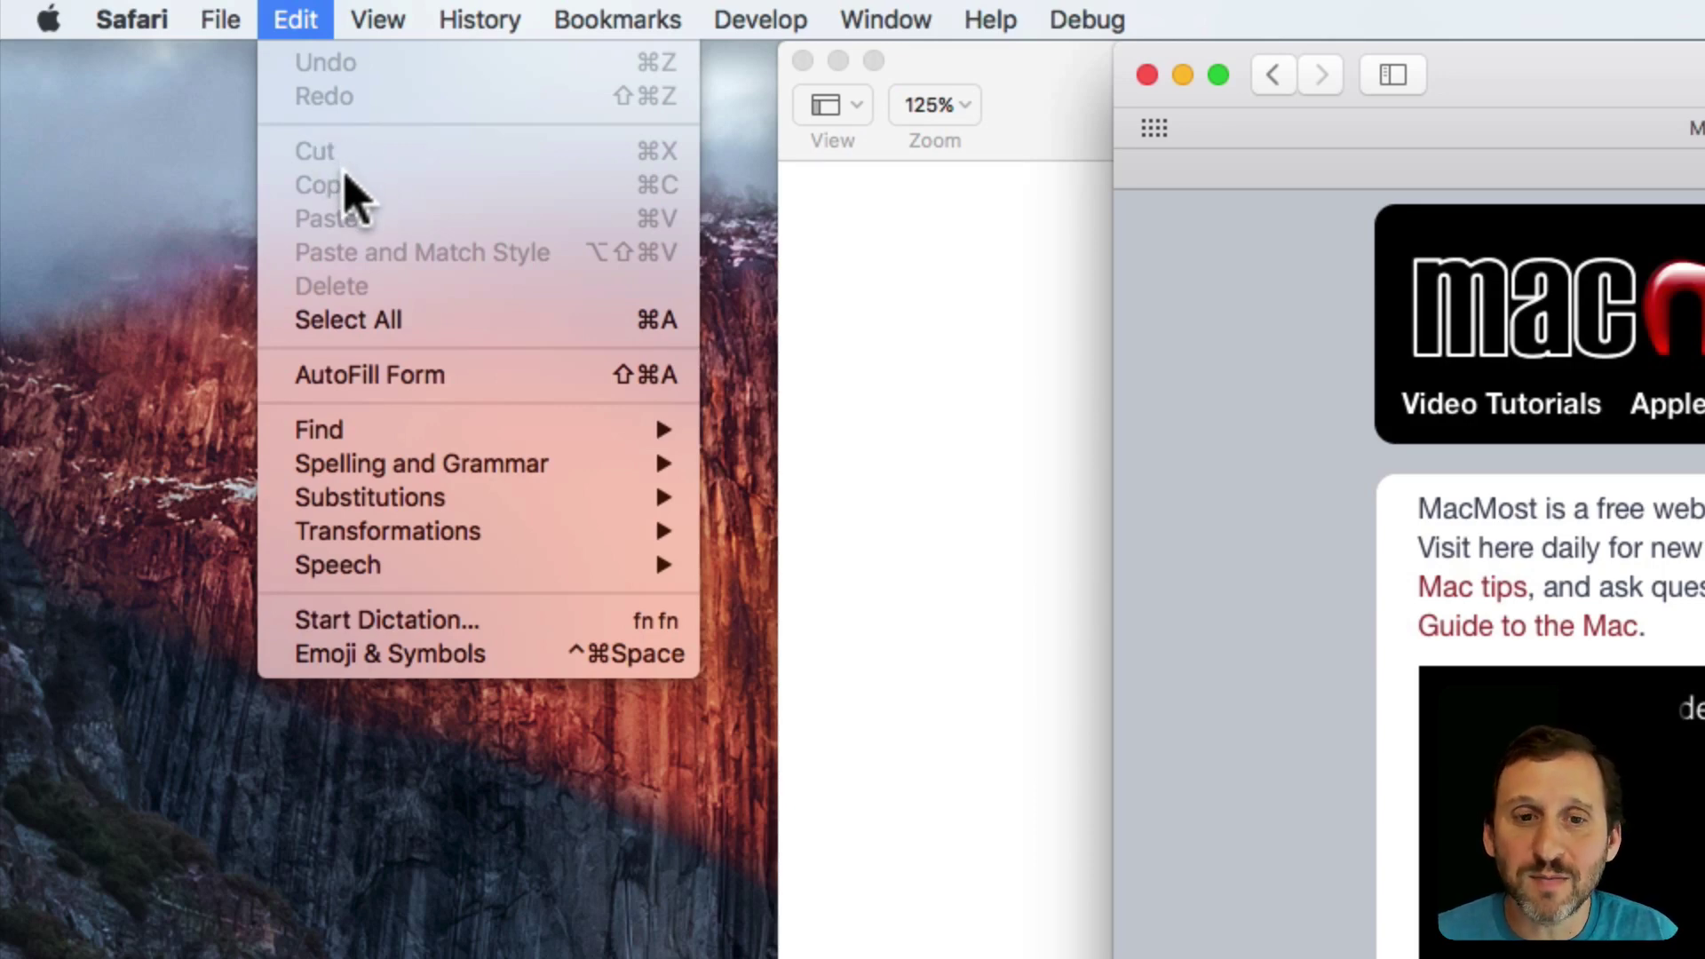
Select the page's first line starting at 'MacMost' and confirm Copy is now enabled.
{"action": "left_click", "coordinate": [1180, 323]}
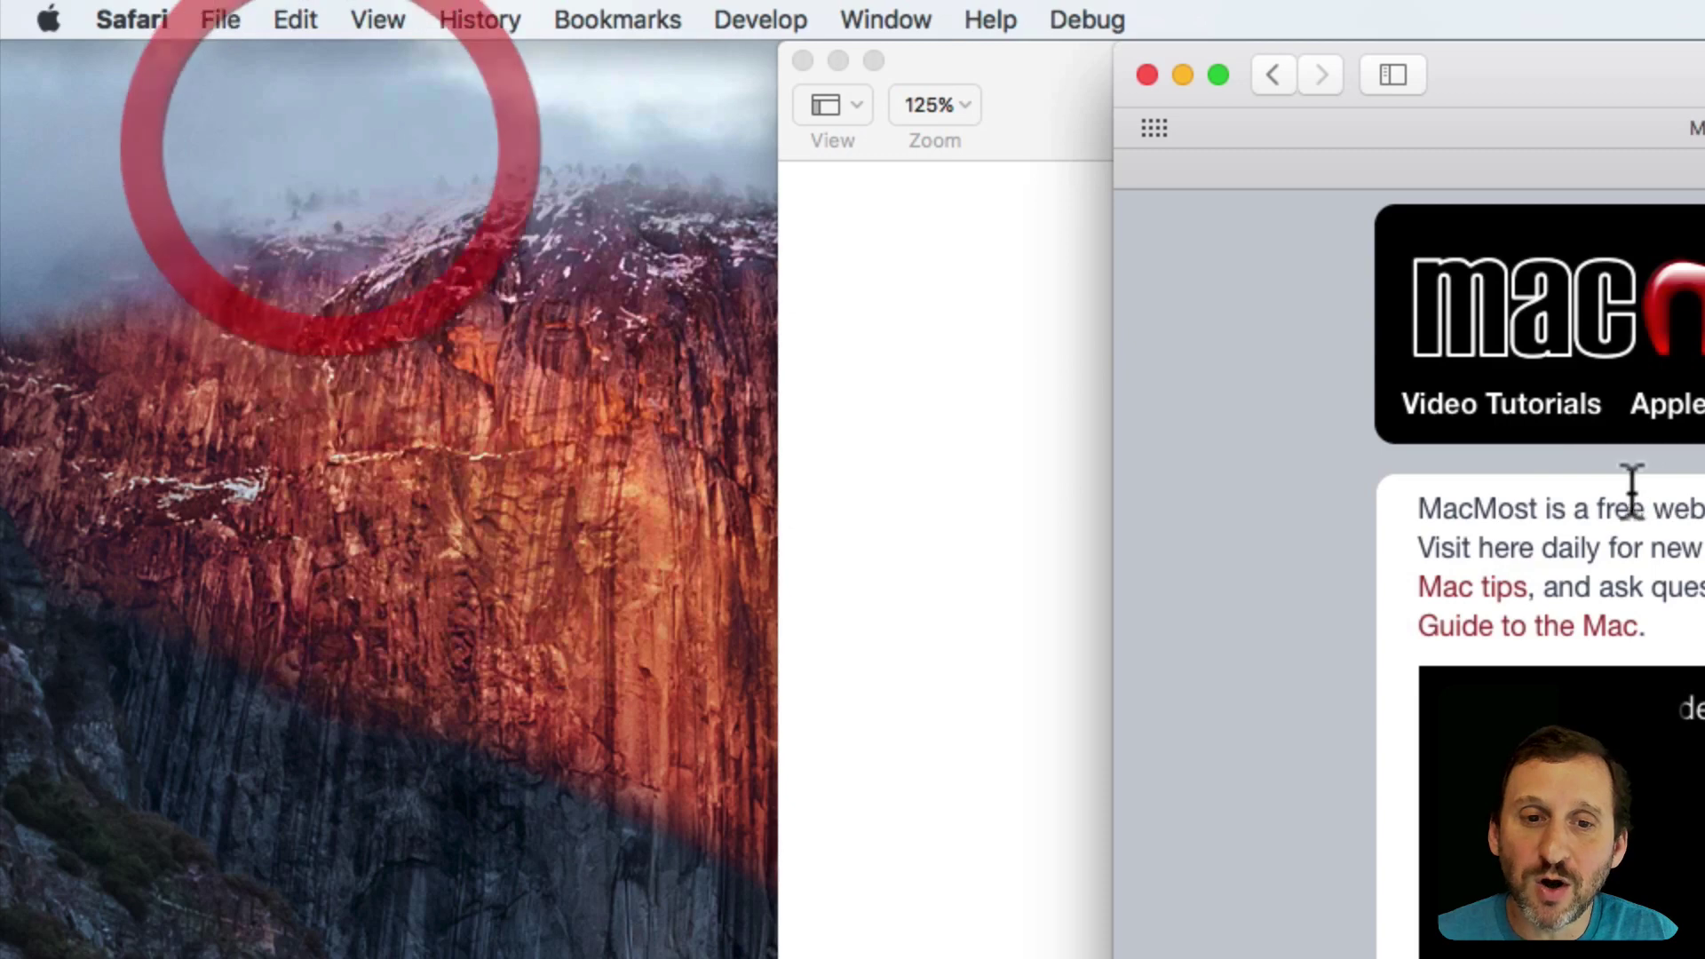
{"action": "double_click", "coordinate": [1439, 511]}
{"action": "left_click_drag", "start_coordinate": [1439, 510], "coordinate": [1704, 511]}
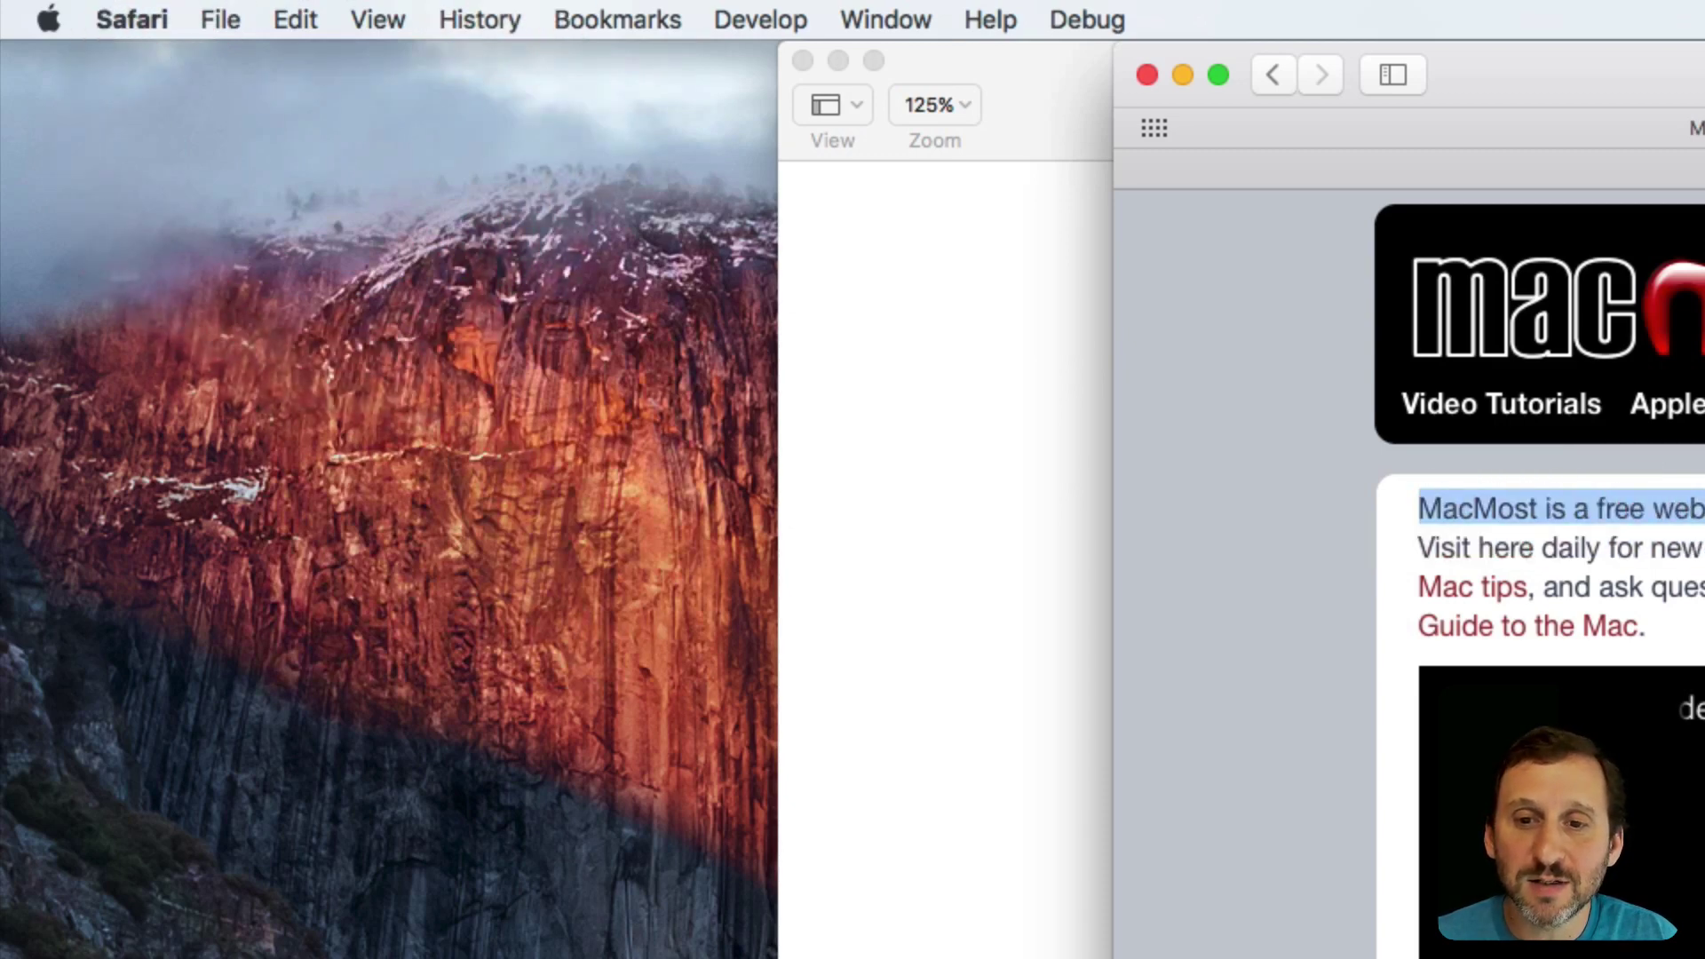
{"action": "left_click_drag", "start_coordinate": [301, 20], "coordinate": [325, 145]}
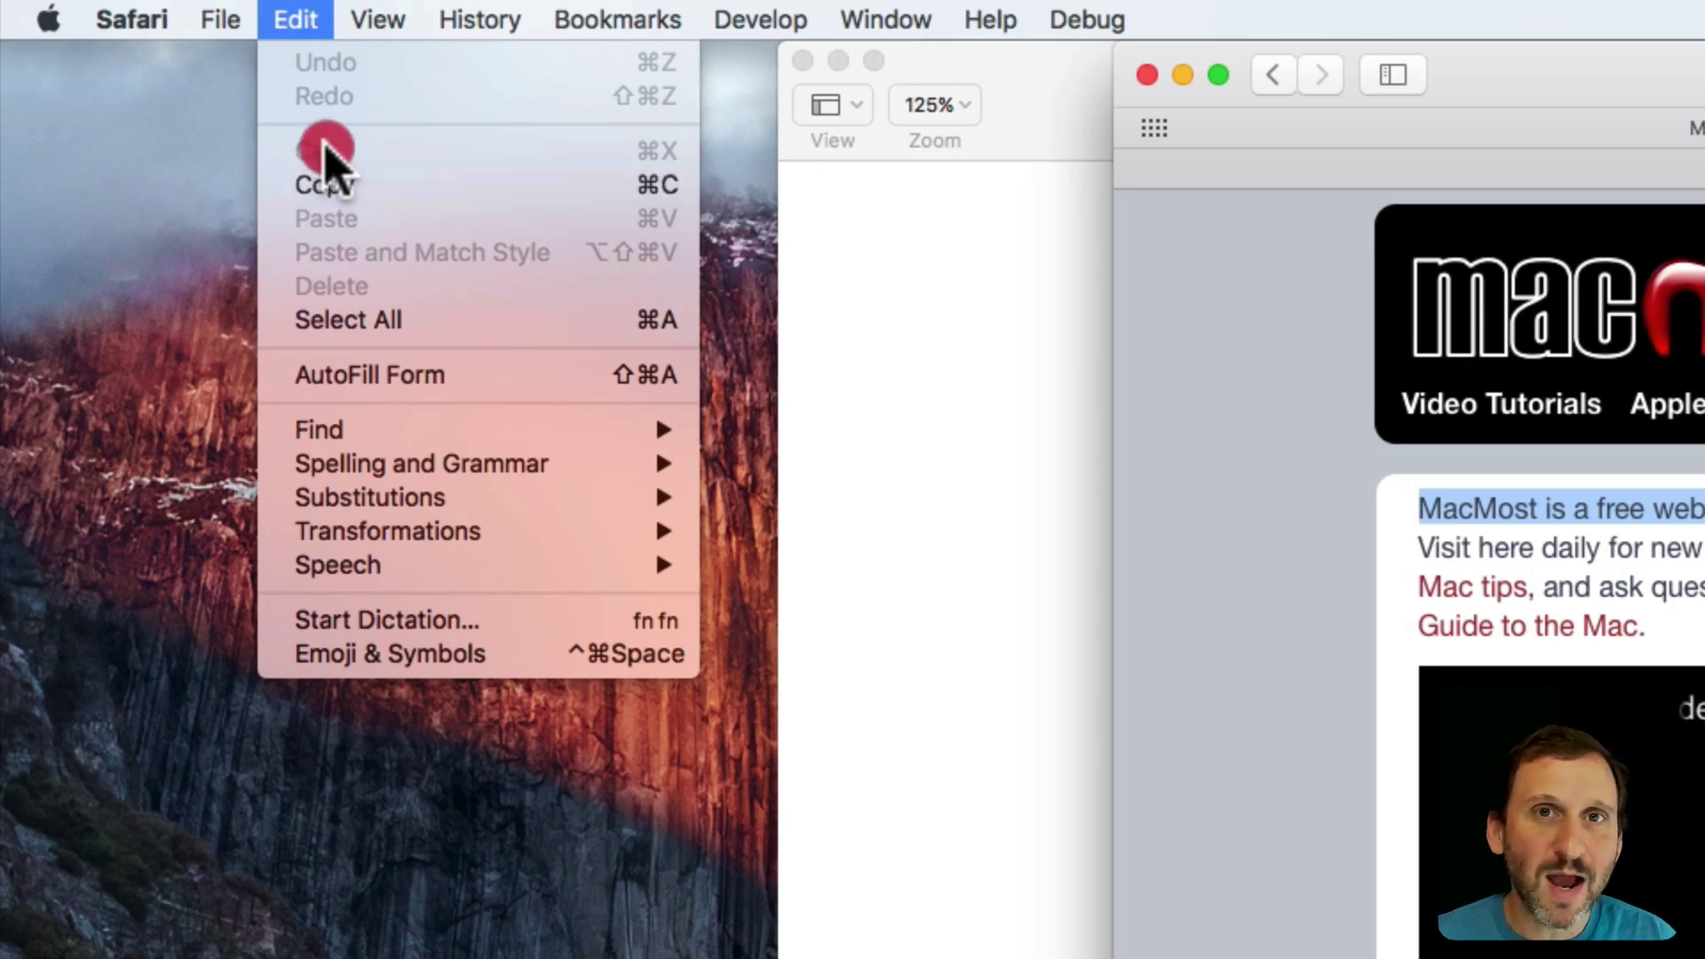
{"action": "left_click_drag", "start_coordinate": [325, 146], "coordinate": [394, 227]}
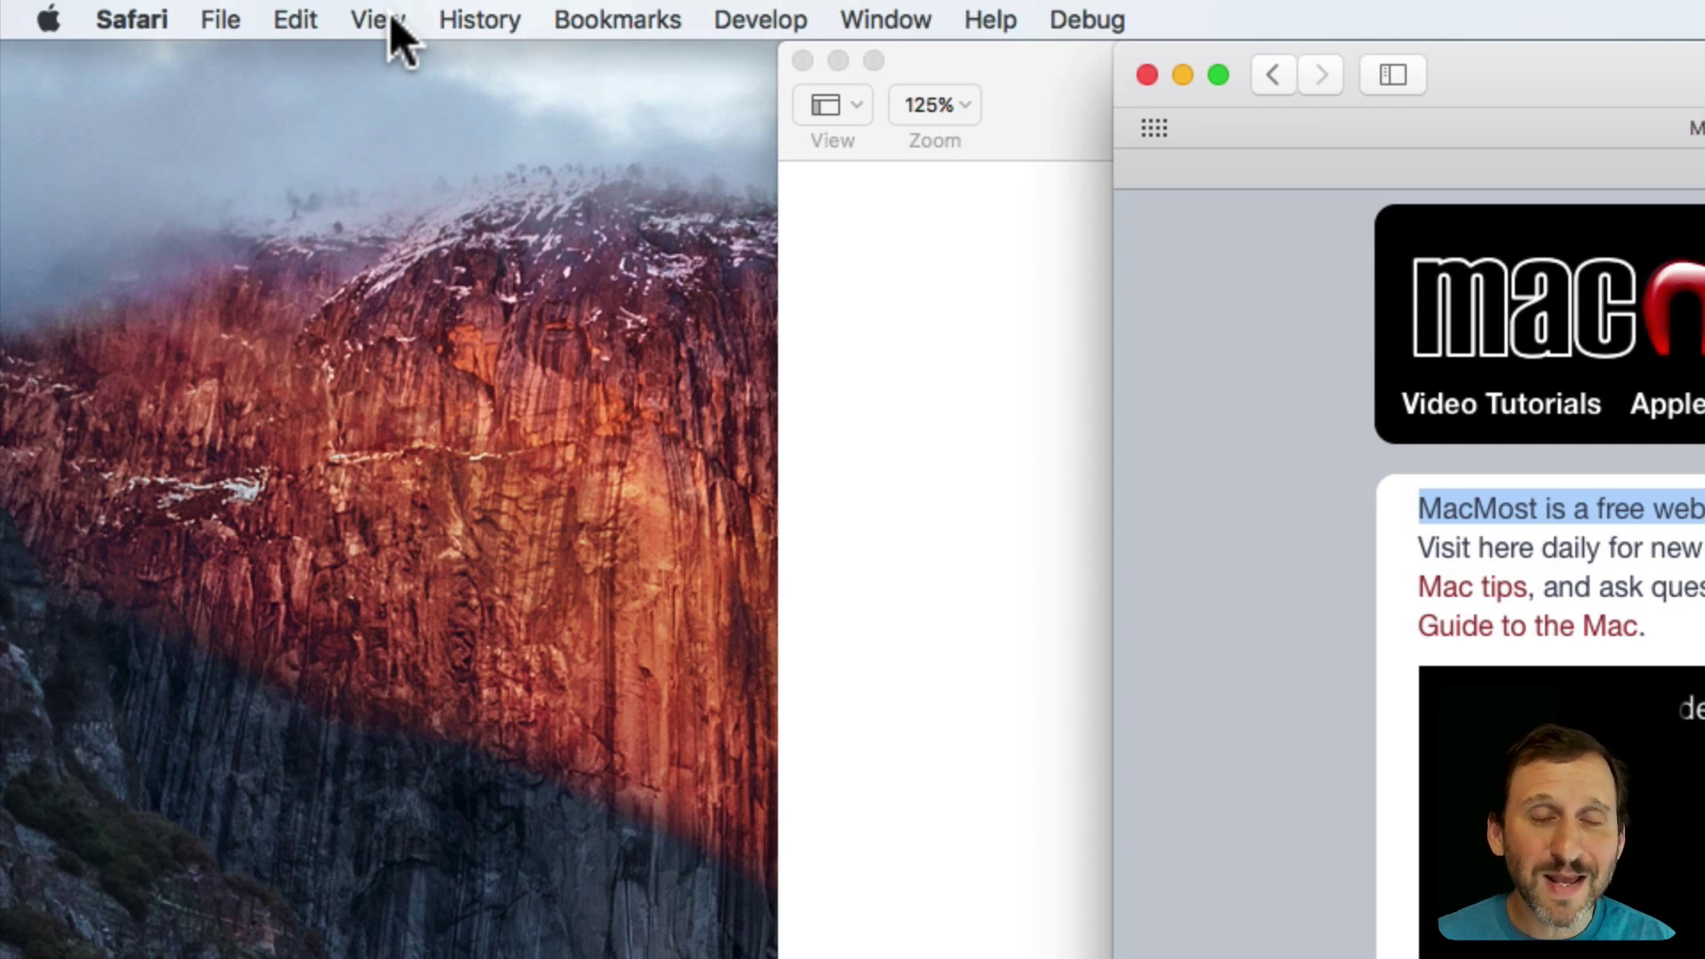
Hold Option in View and History to reveal Make Text Bigger/Smaller and Clear History and Keep Website Data.
{"action": "left_click", "coordinate": [386, 20]}
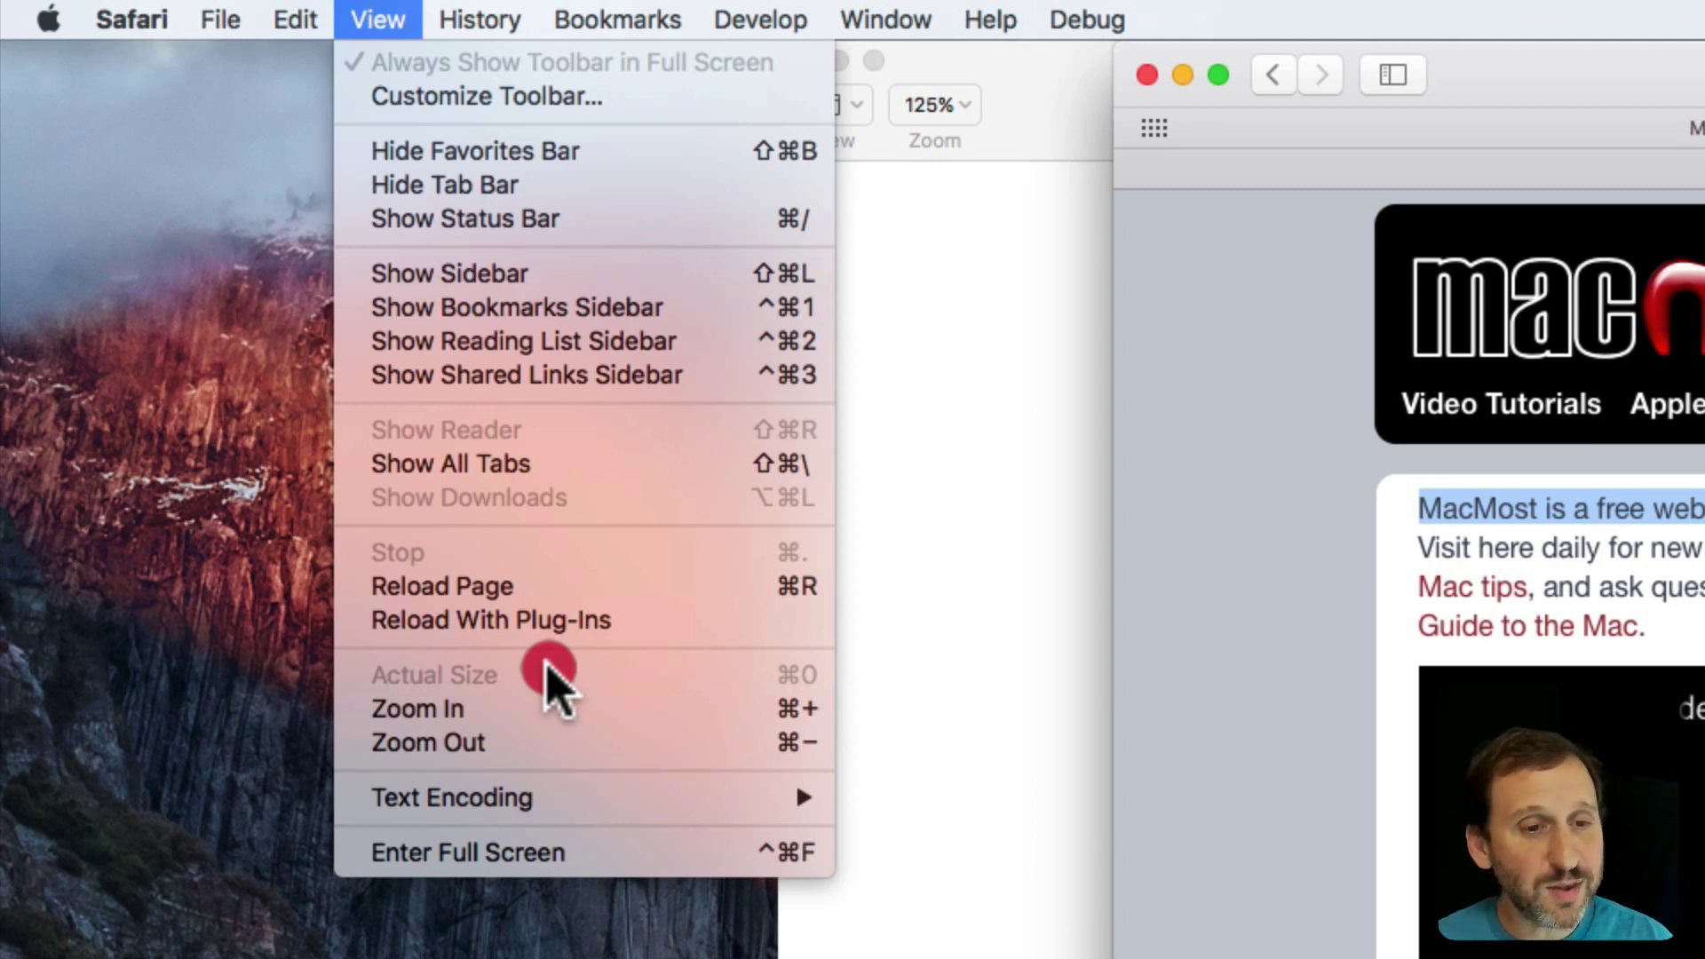
{"action": "key", "text": "alt"}
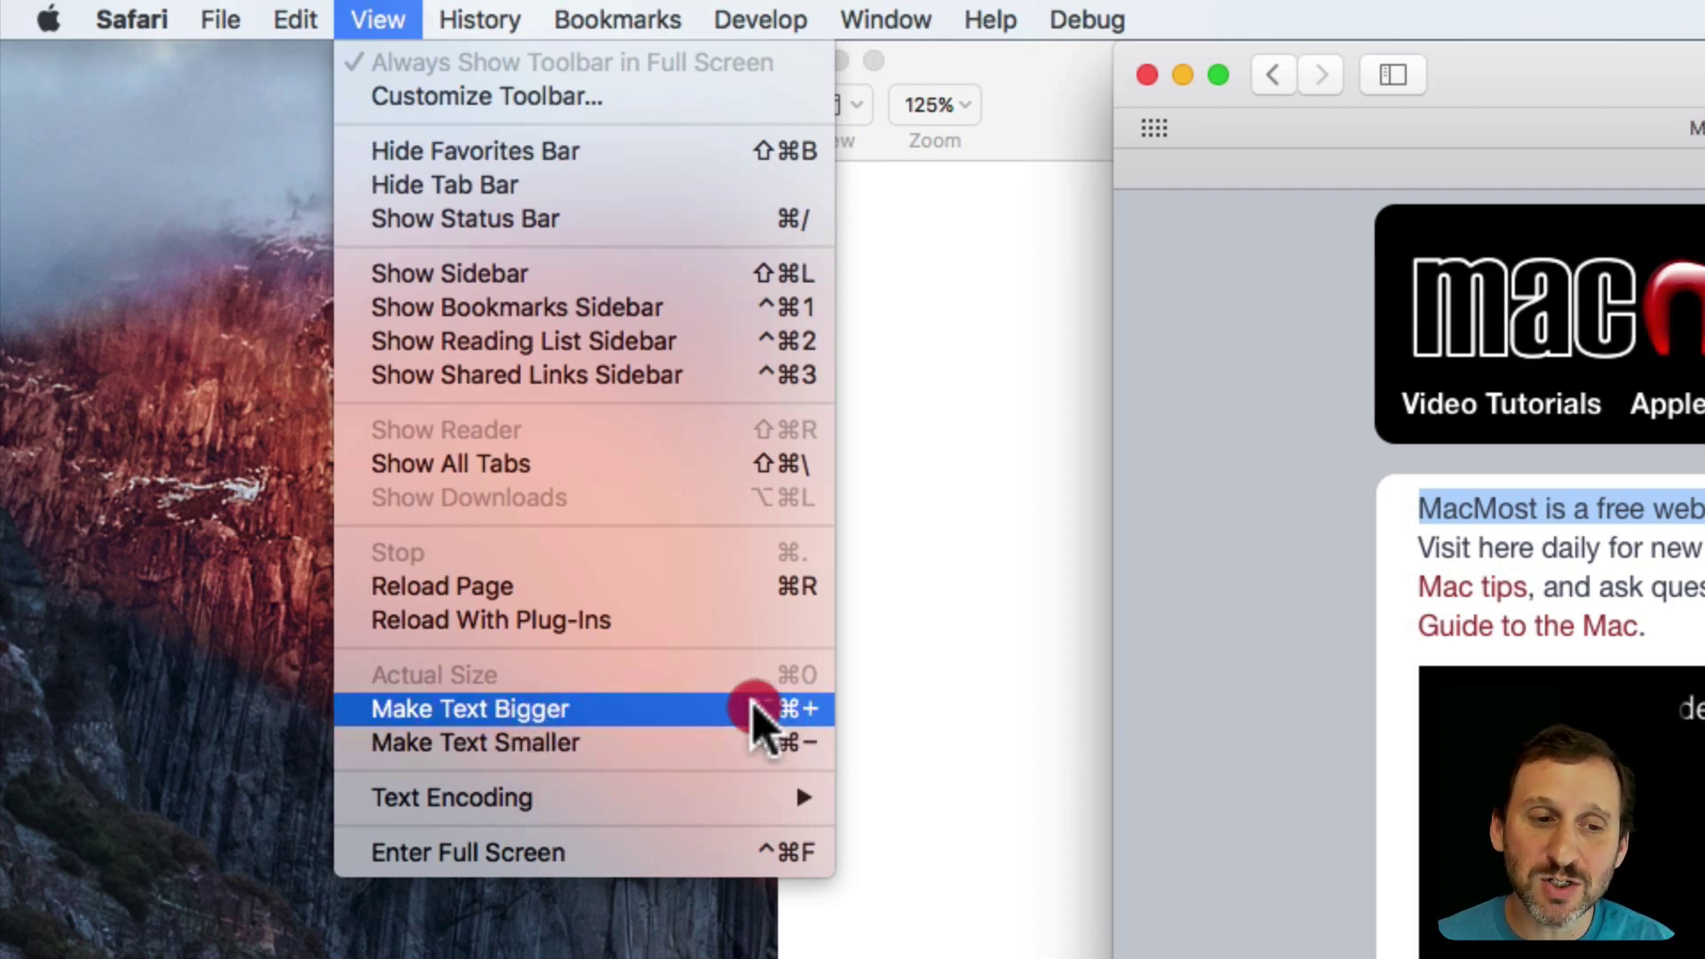
{"action": "key", "text": "alt"}
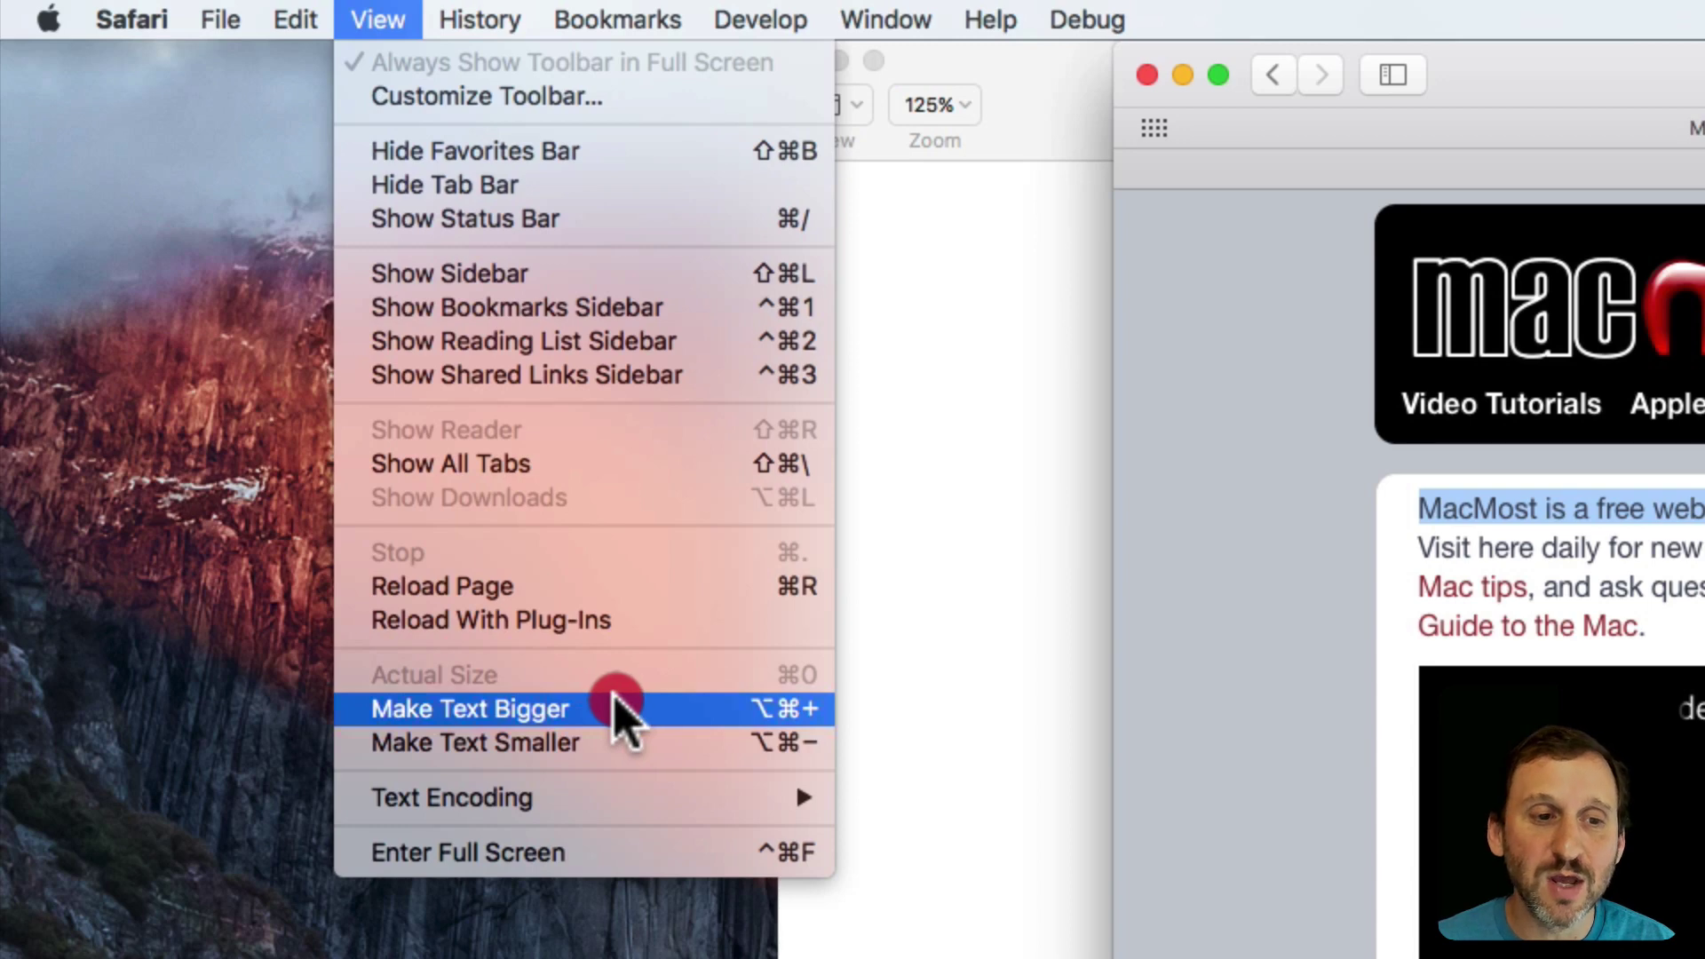
{"action": "mouse_move", "coordinate": [496, 12]}
{"action": "key", "text": "alt"}
{"action": "key", "text": "alt"}
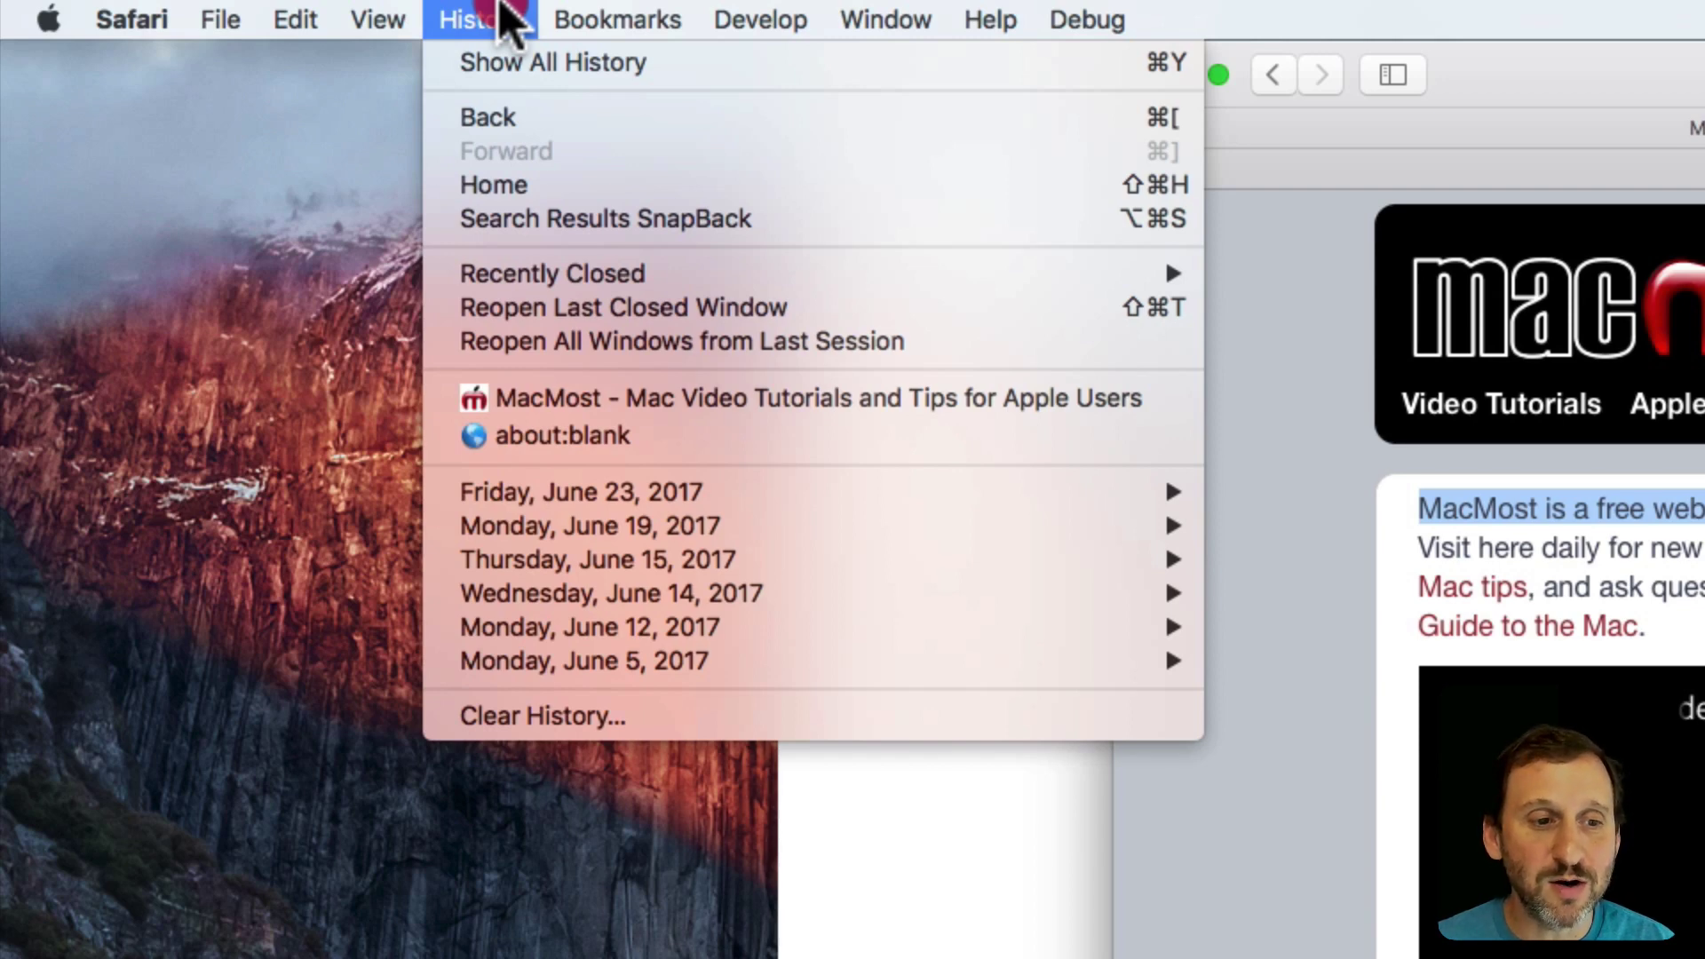
{"action": "key", "text": "alt"}
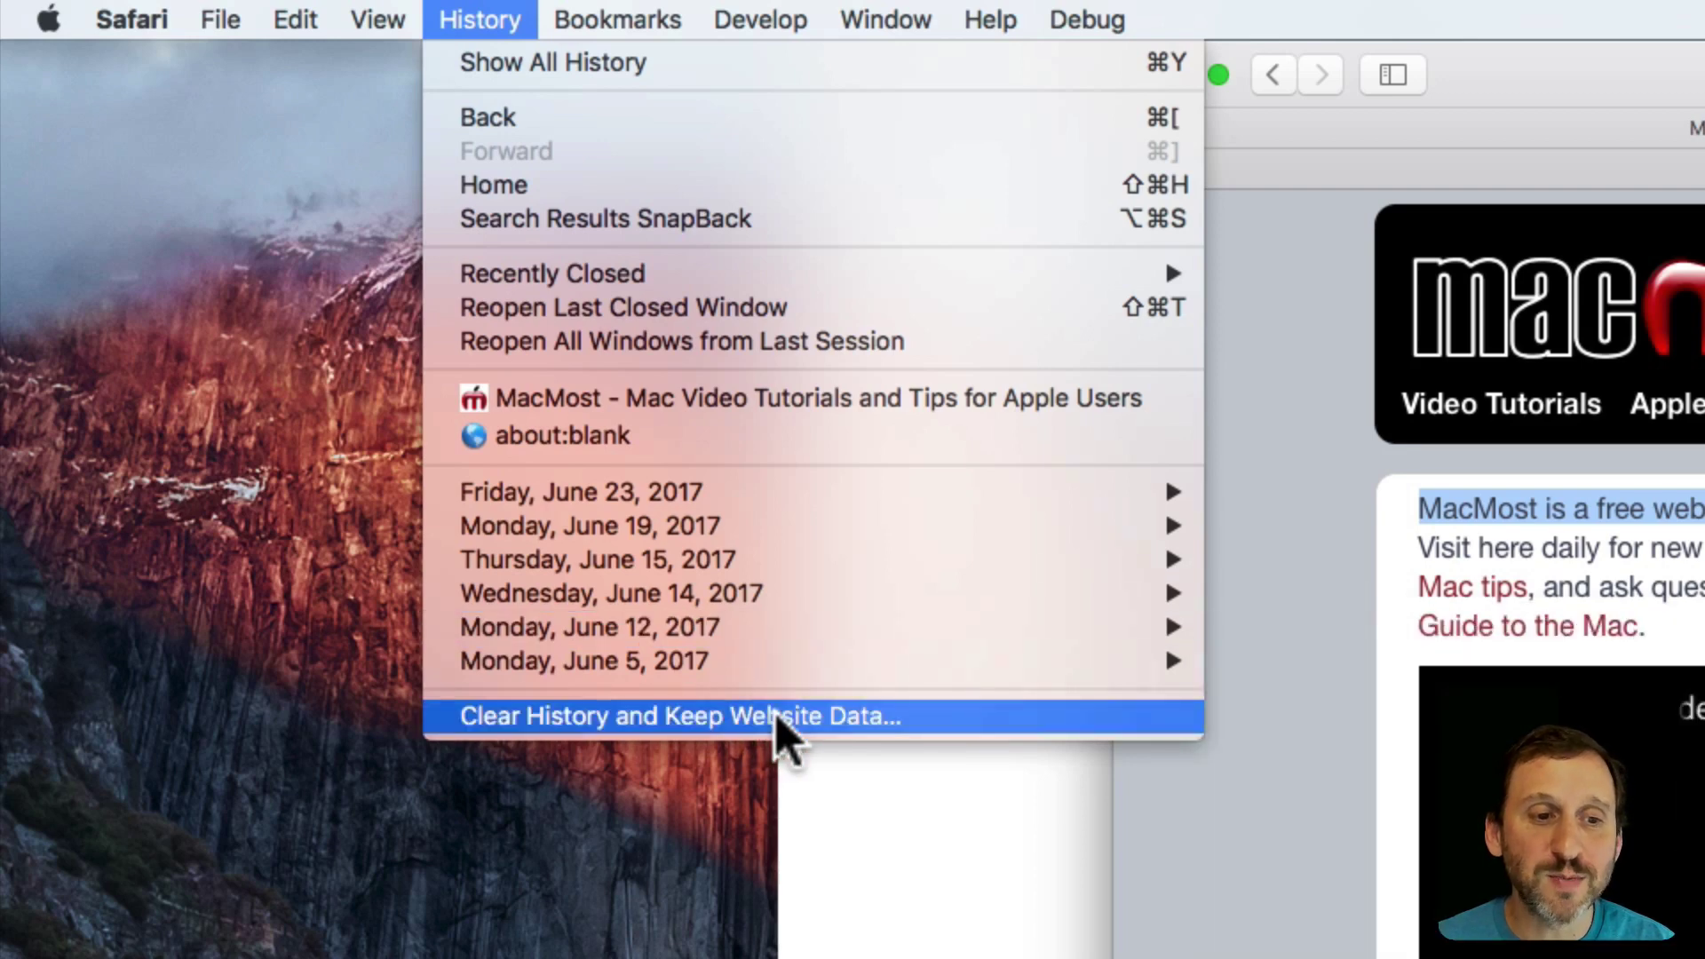